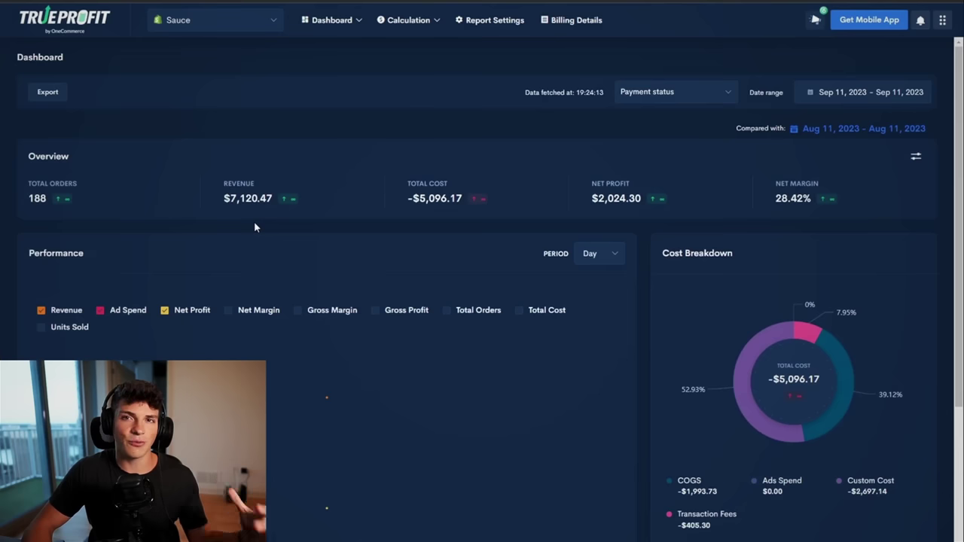
# - Review the overview's revenue, total cost, net profit and net margin for September 11, 2023
pyautogui.moveTo(224, 198); pyautogui.dragTo(248, 216)
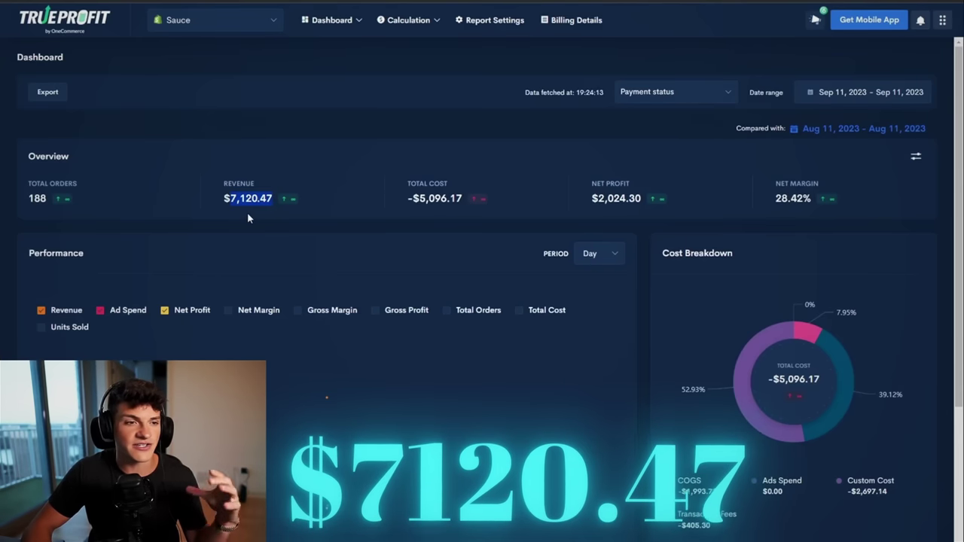
pyautogui.doubleClick(427, 201)
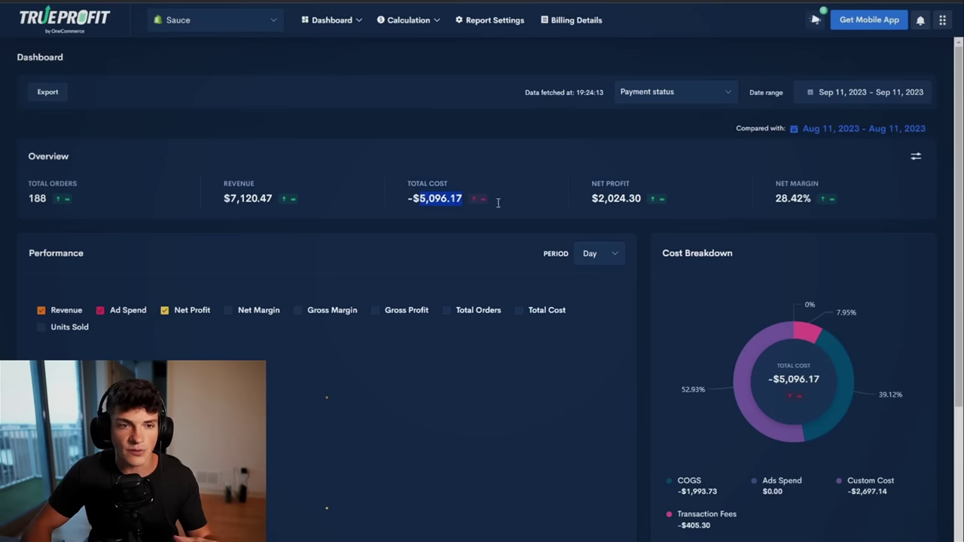
pyautogui.doubleClick(616, 199)
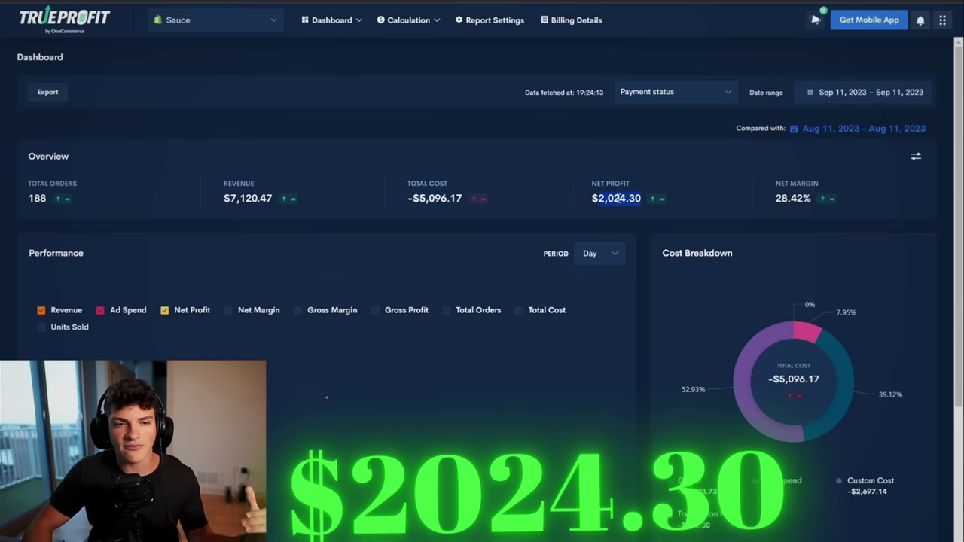
pyautogui.doubleClick(792, 199)
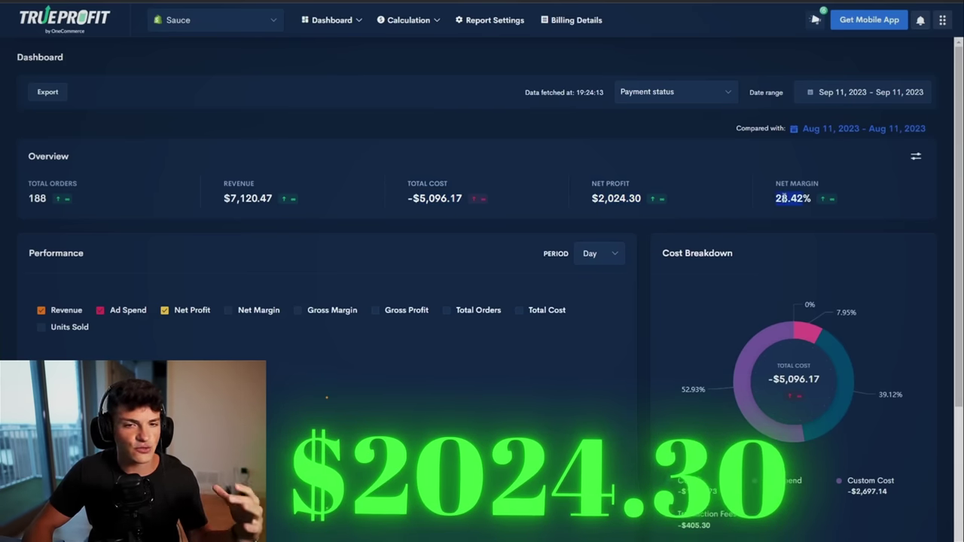
# - Set the dashboard's date range to September 1–11, 2023, and review its total orders, revenue, total cost and net profit
pyautogui.click(858, 92)
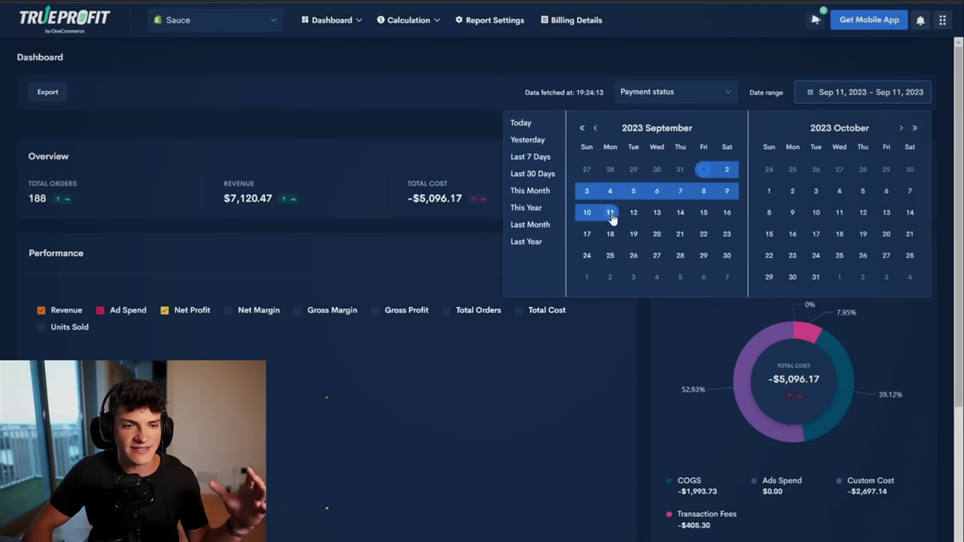
pyautogui.click(610, 213)
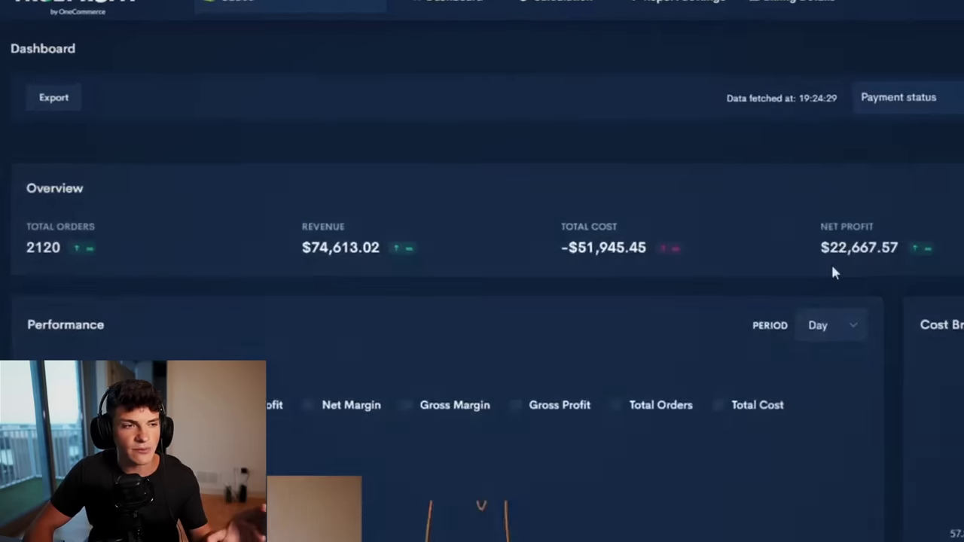
pyautogui.doubleClick(50, 286)
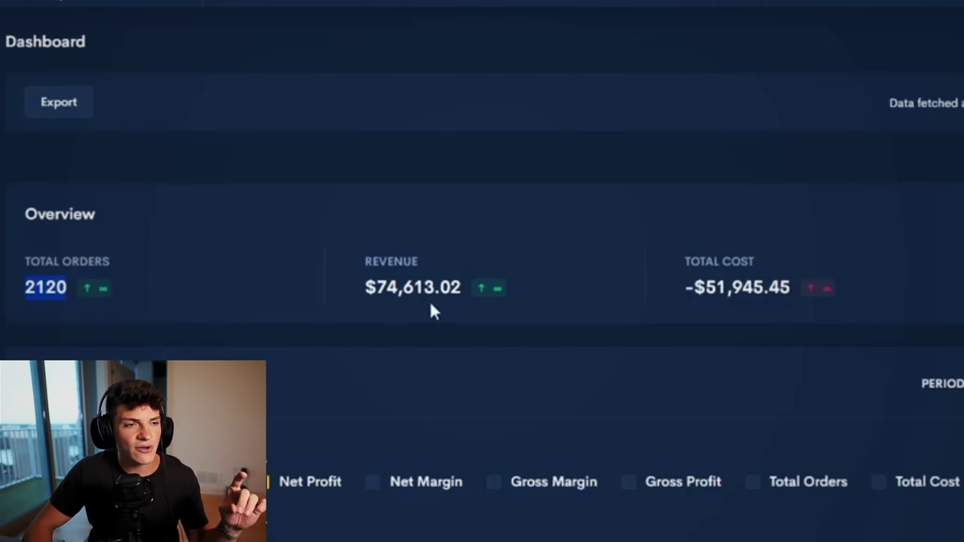
pyautogui.moveTo(377, 287); pyautogui.dragTo(428, 309)
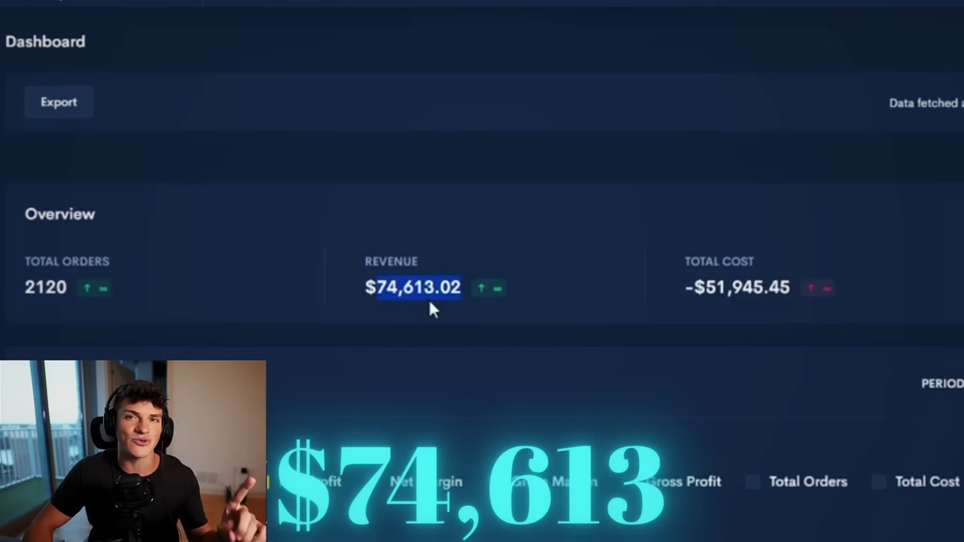
pyautogui.doubleClick(720, 294)
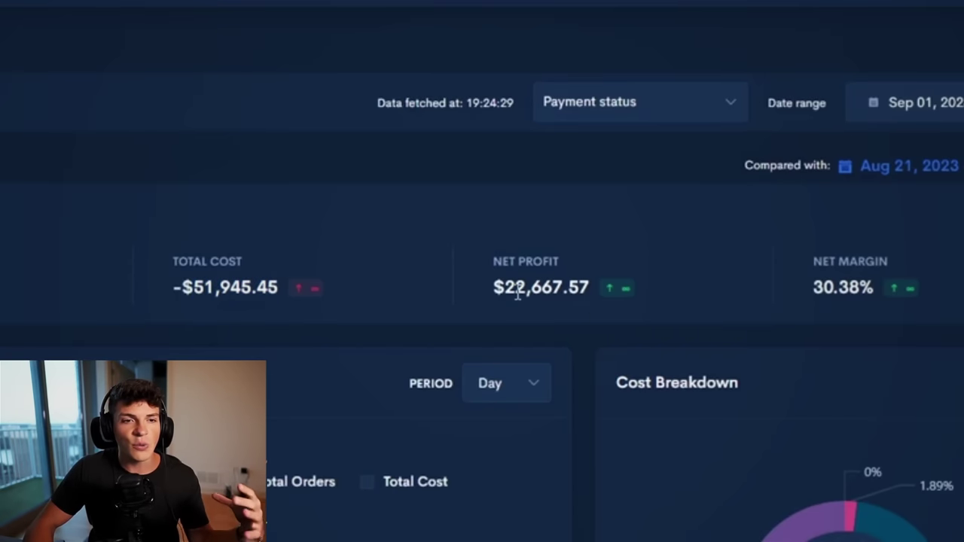
pyautogui.doubleClick(512, 290)
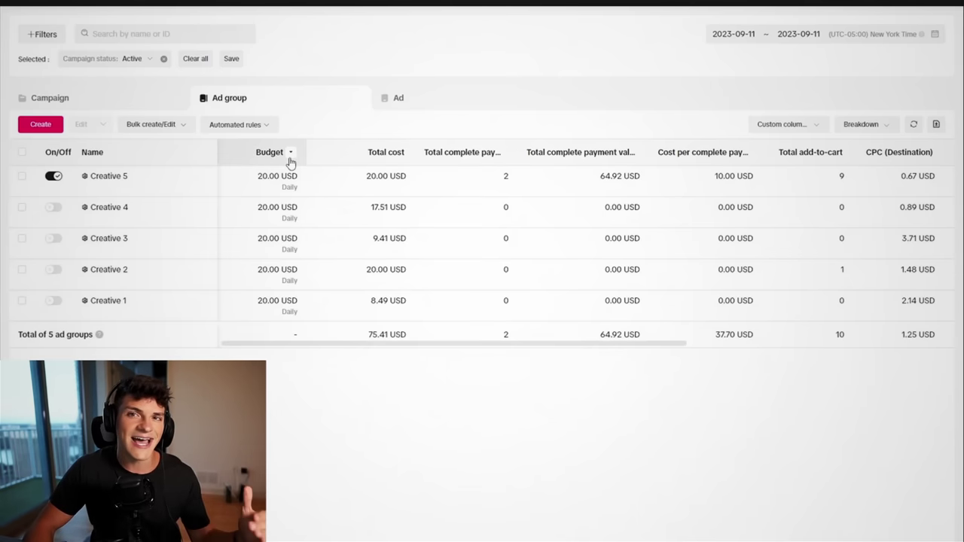
pyautogui.click(21, 152)
pyautogui.click(22, 153)
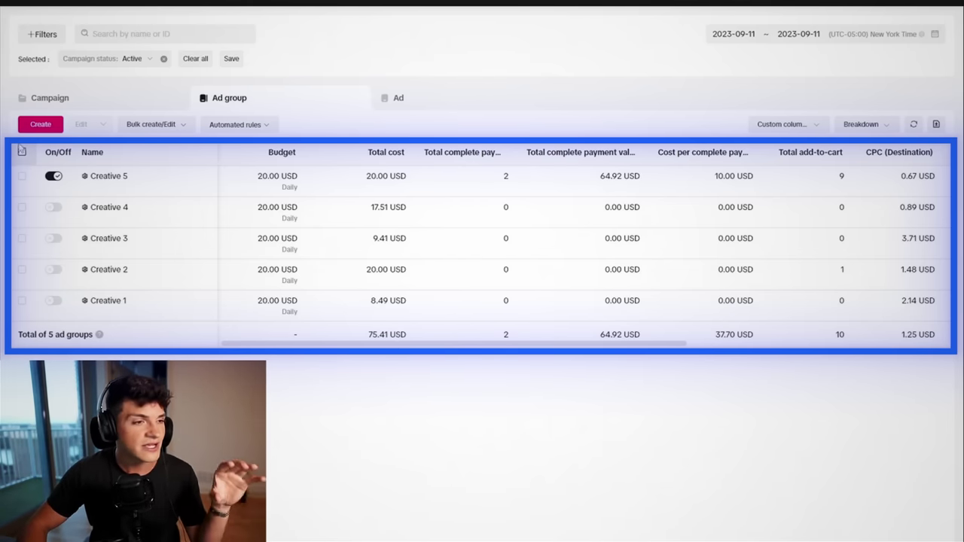
pyautogui.moveTo(96, 256)
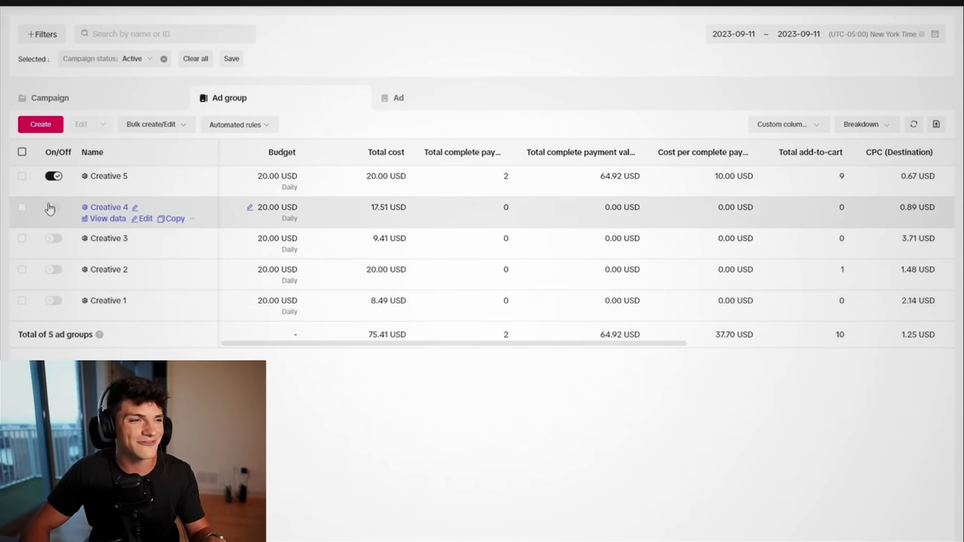
pyautogui.click(21, 151)
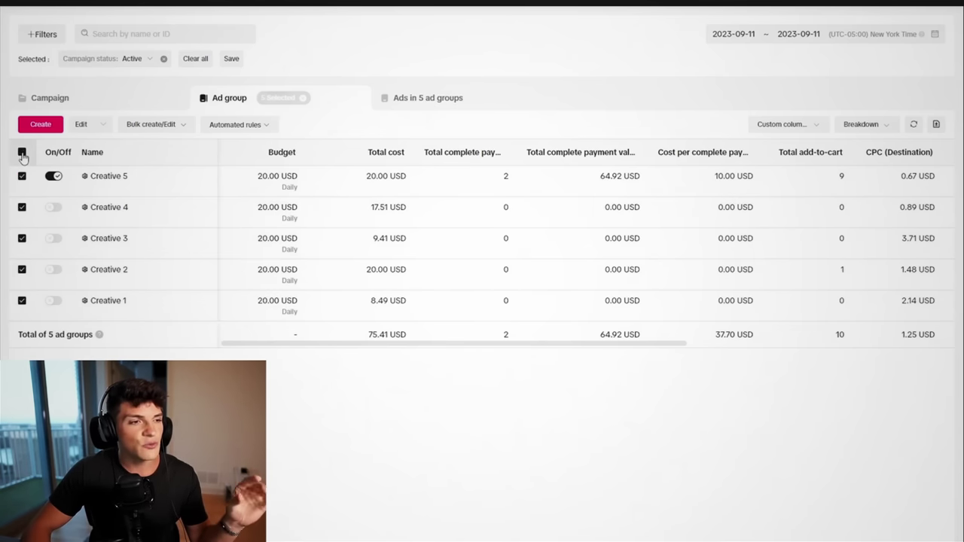
pyautogui.click(22, 152)
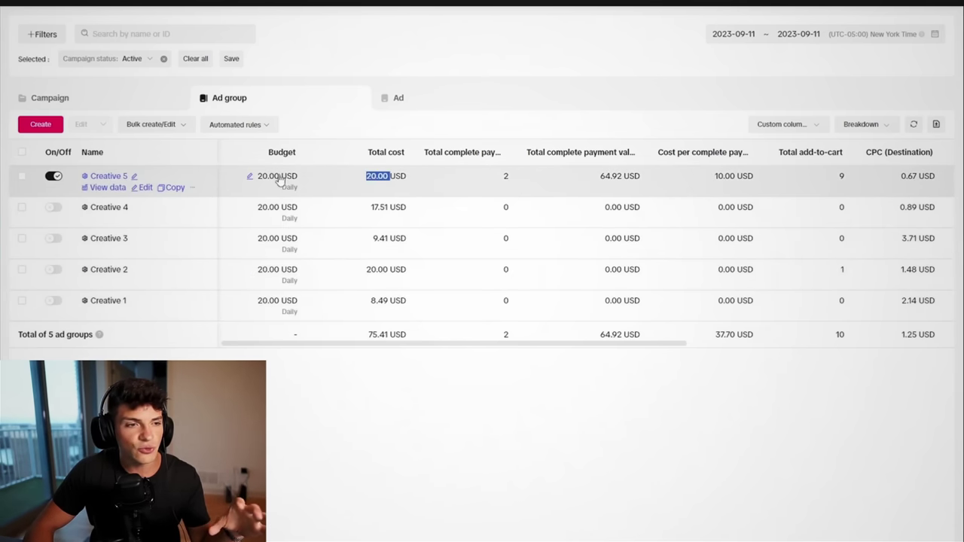
# - Examine Creative 5's complete payments, payment value, cost per payment, add-to-carts and cost per click
pyautogui.click(507, 178)
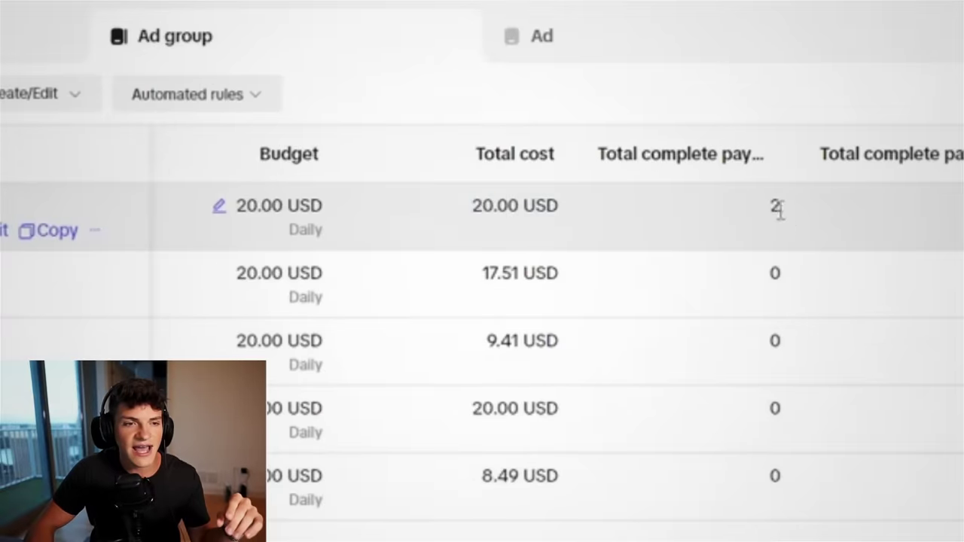
pyautogui.doubleClick(778, 208)
pyautogui.doubleClick(685, 218)
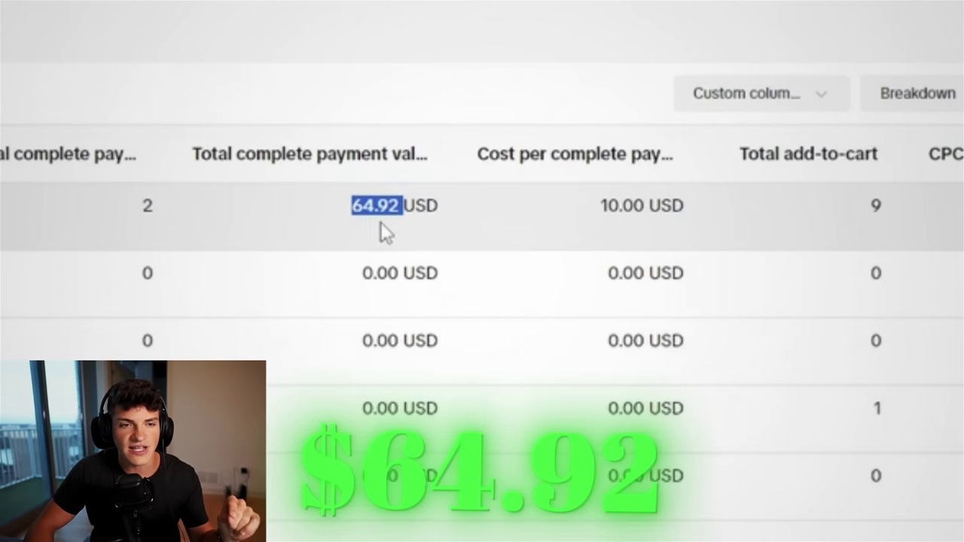
pyautogui.doubleClick(639, 217)
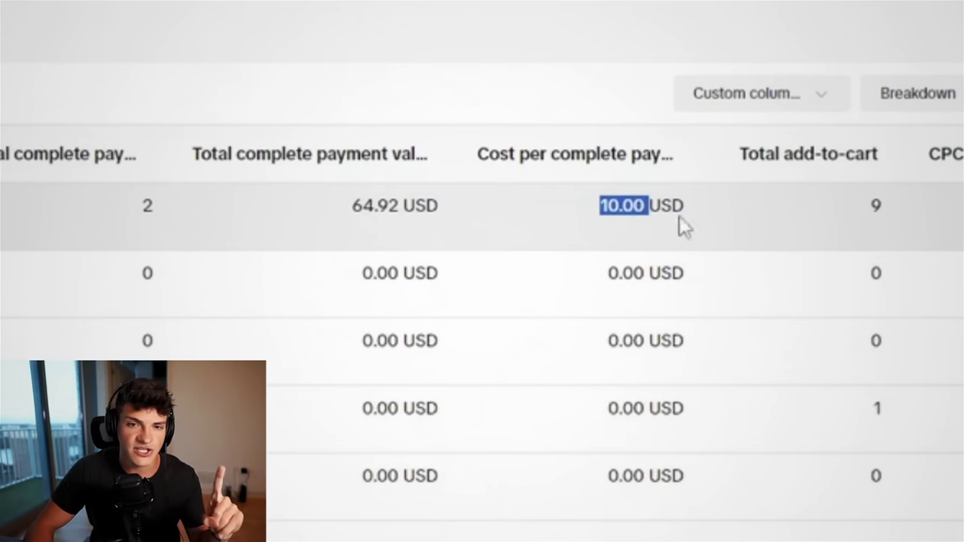
pyautogui.click(862, 222)
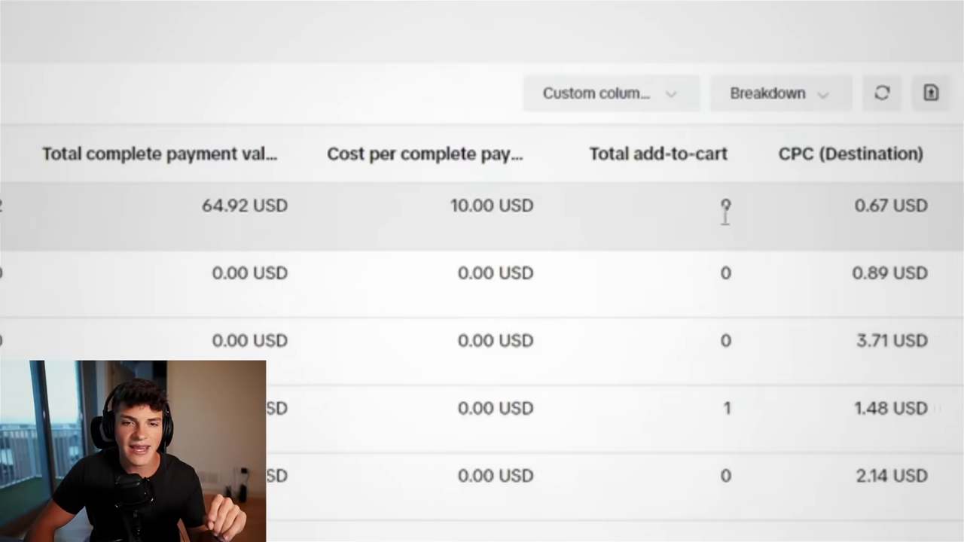
pyautogui.doubleClick(862, 209)
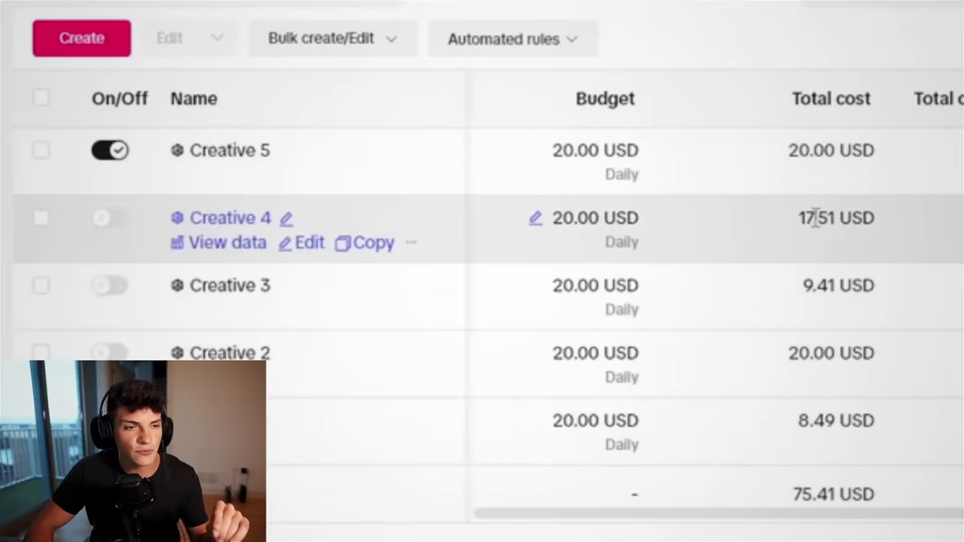
# - Examine the total costs of Creative 4 and Creative 3, and compare Creative 3's cost per click with Creatives 4 and 5
pyautogui.doubleClick(815, 218)
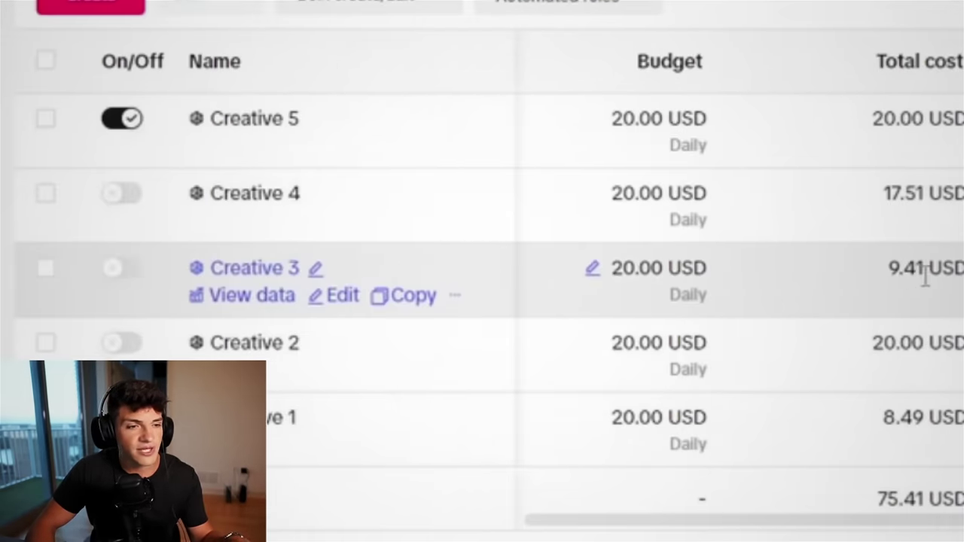
pyautogui.doubleClick(909, 273)
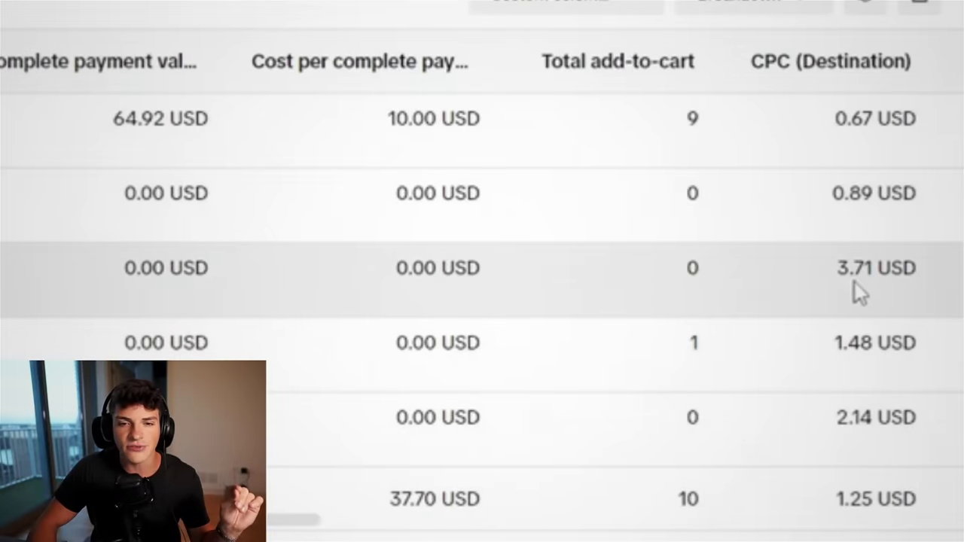
pyautogui.doubleClick(866, 271)
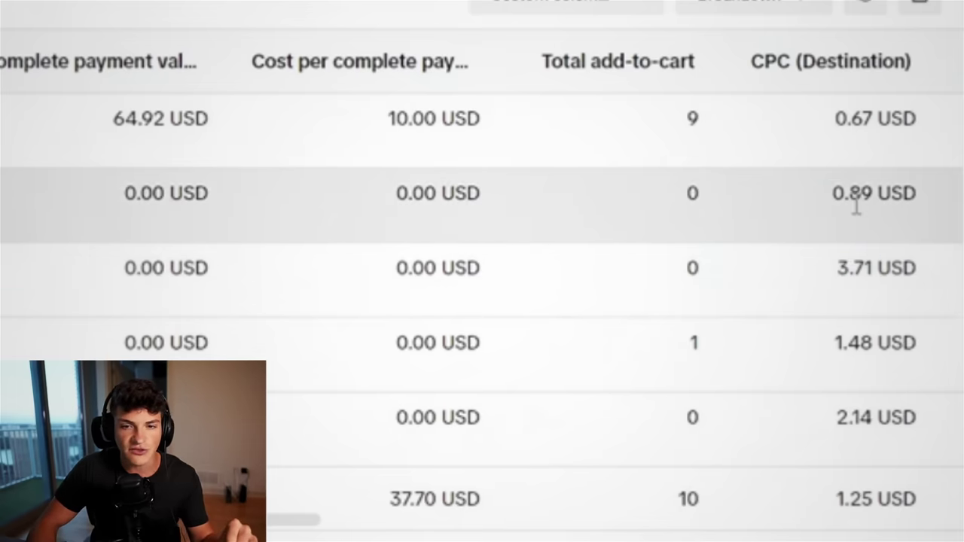
pyautogui.doubleClick(859, 194)
pyautogui.doubleClick(864, 130)
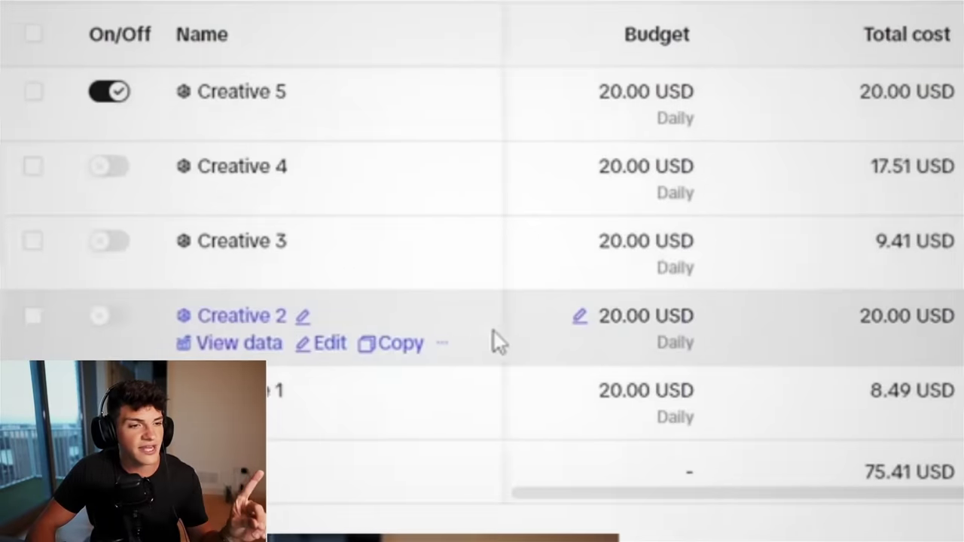
# - Examine Creative 2's budget and add-to-carts, and compare its cost per click with Creatives 4 and 5
pyautogui.doubleClick(613, 320)
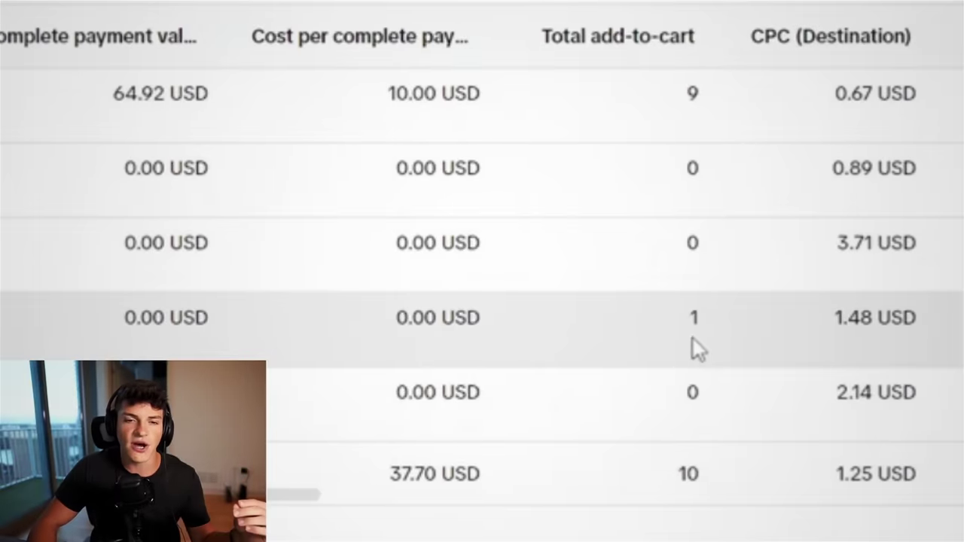
pyautogui.doubleClick(693, 318)
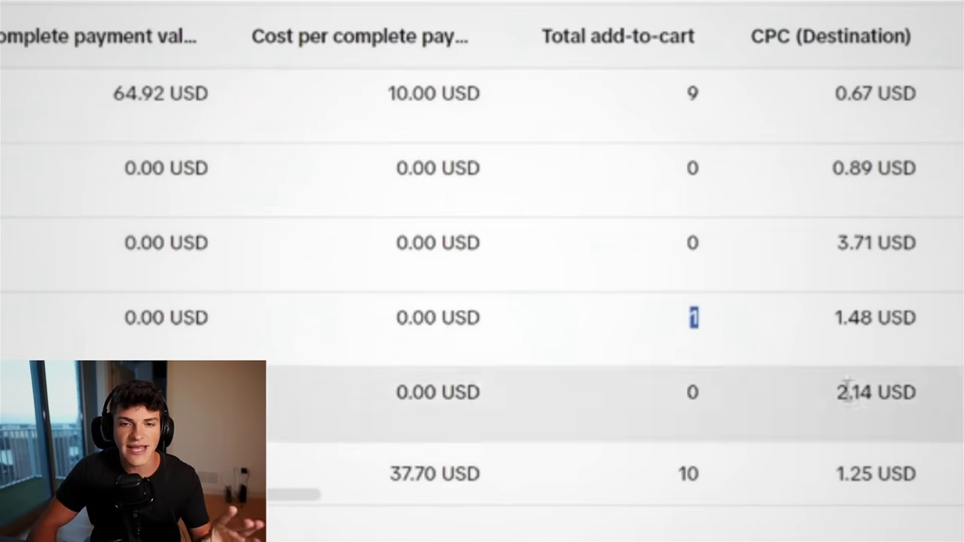
pyautogui.doubleClick(856, 317)
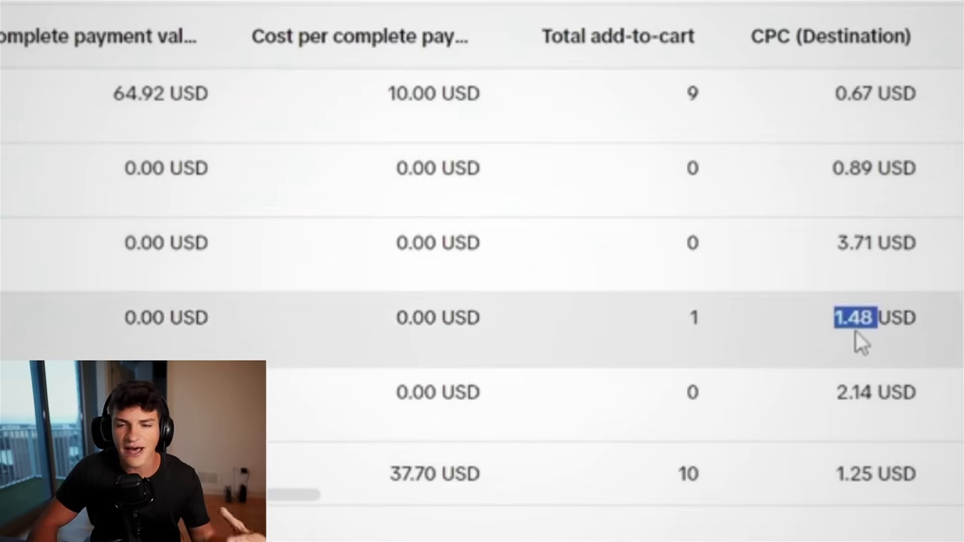
pyautogui.doubleClick(857, 172)
pyautogui.doubleClick(859, 102)
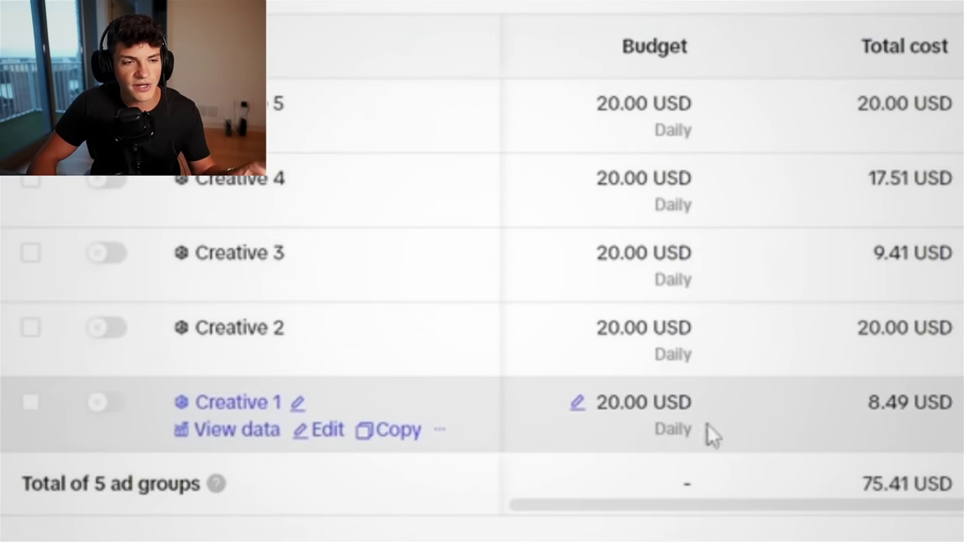
# - Examine the total cost and cost per click of Creative 1
pyautogui.doubleClick(896, 404)
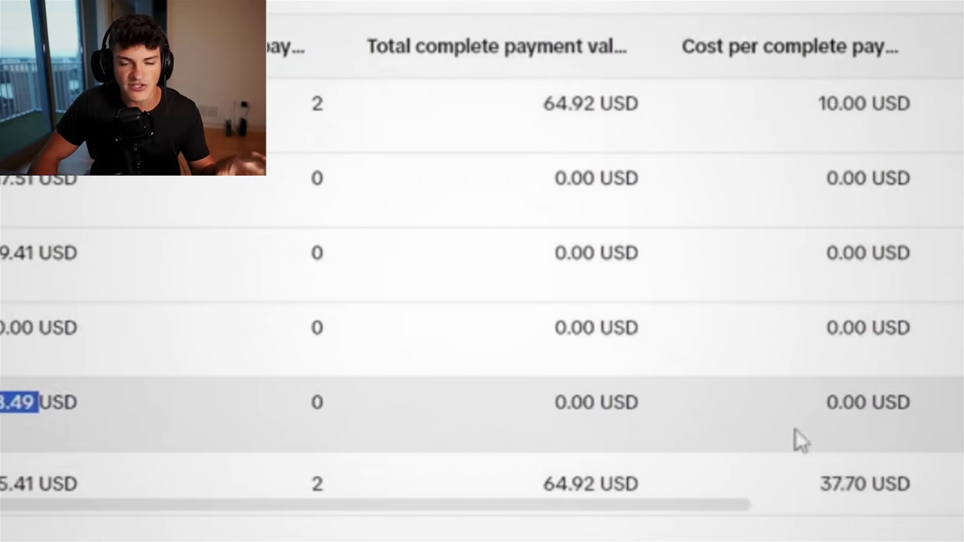
pyautogui.doubleClick(850, 407)
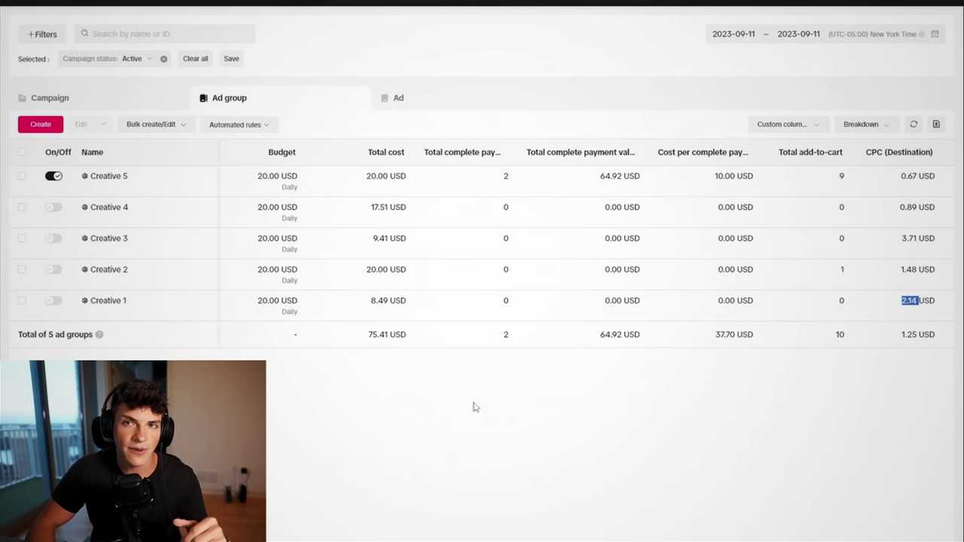
pyautogui.moveTo(181, 181)
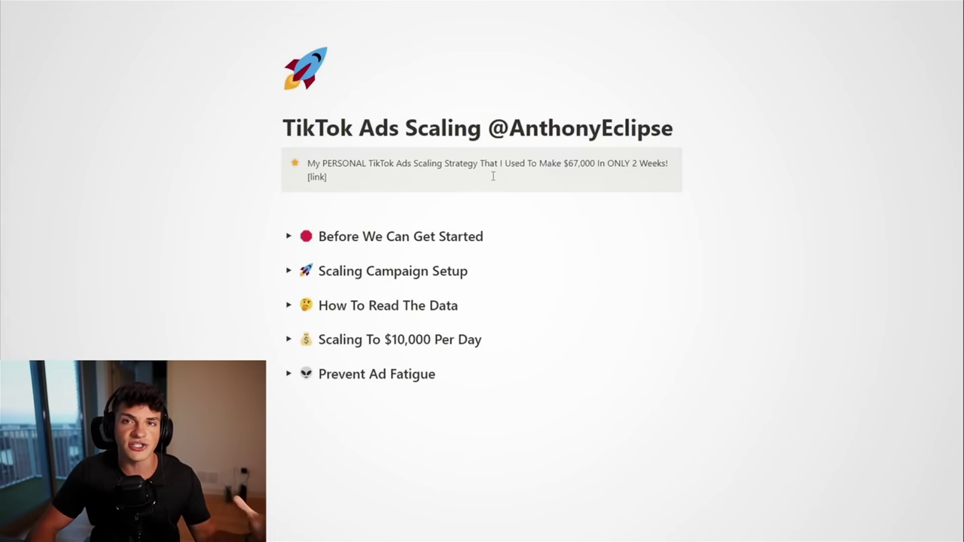
# - In the TikTok Ads Scaling notes, preview the first four sections, through Scaling To $10,000 Per Day, collapsing each again
pyautogui.click(288, 237)
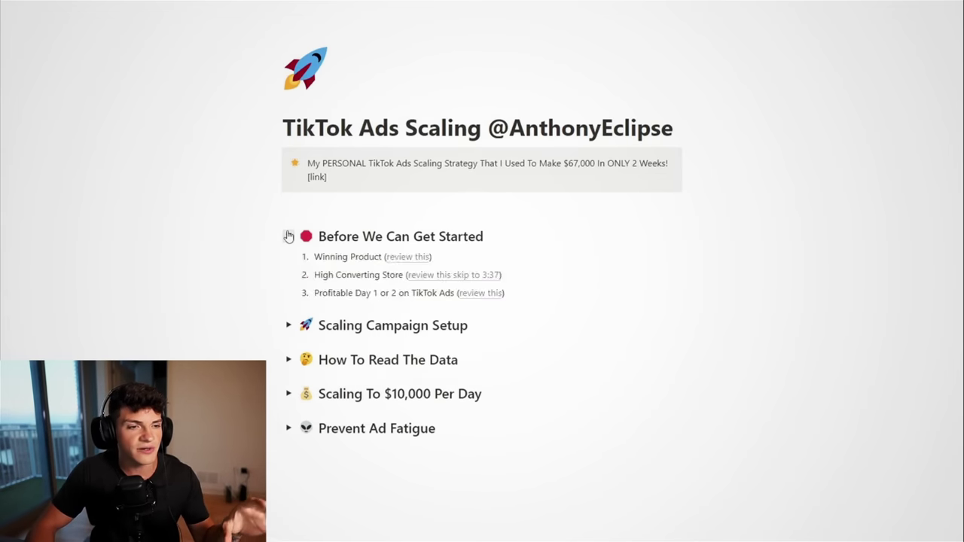
pyautogui.click(290, 237)
pyautogui.click(292, 271)
pyautogui.click(292, 273)
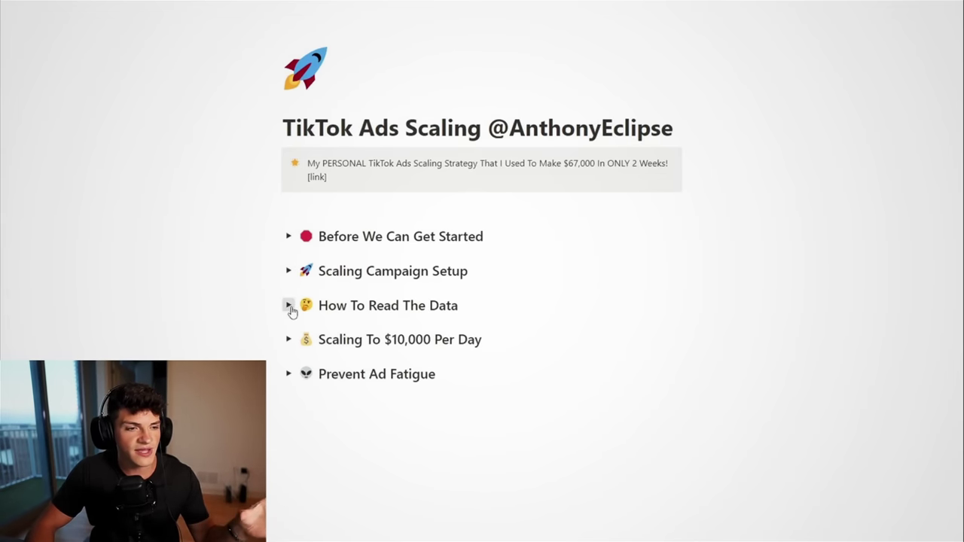
pyautogui.click(289, 306)
pyautogui.click(288, 306)
pyautogui.click(287, 339)
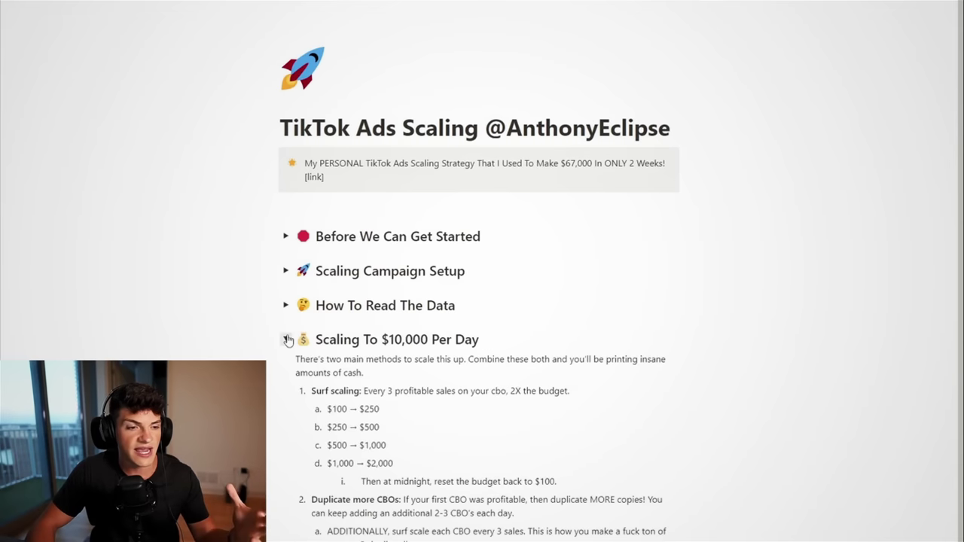
pyautogui.click(287, 340)
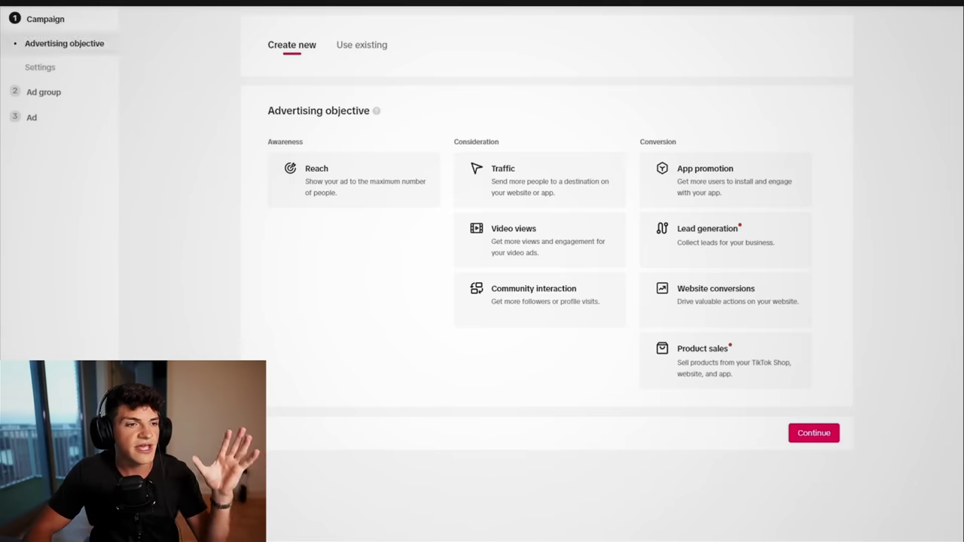
# - Choose Website conversions as the advertising objective and name the campaign "CBO Scale"
pyautogui.scroll(-2, 685, 233)
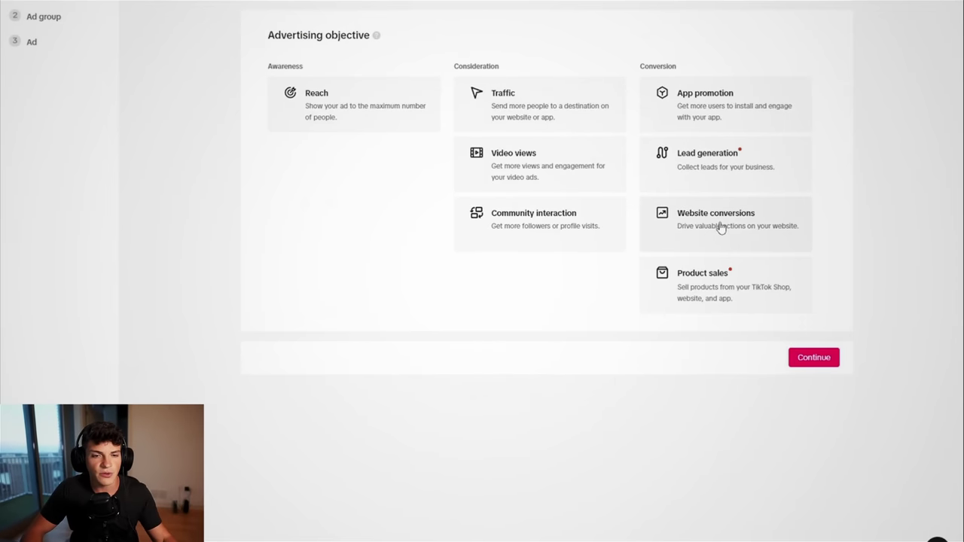
pyautogui.click(719, 227)
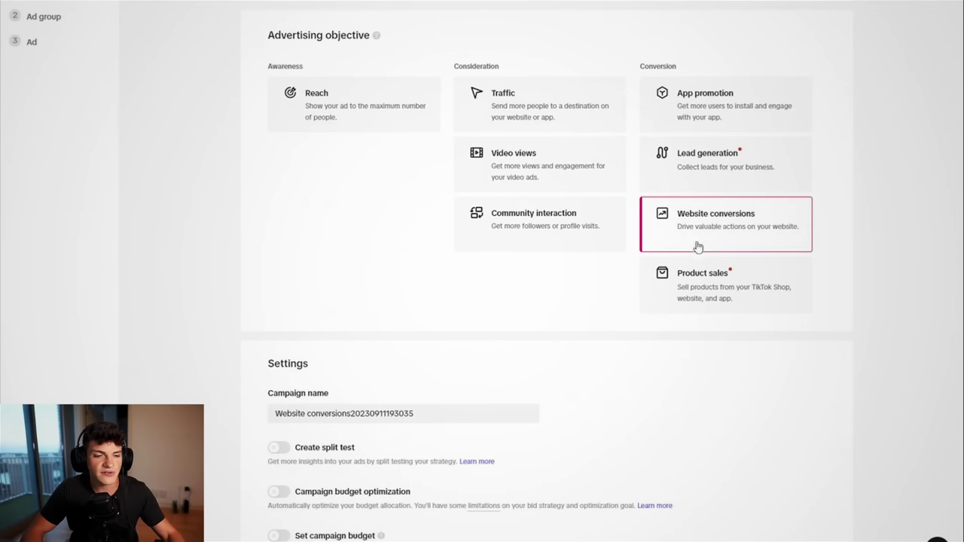
pyautogui.tripleClick(447, 419)
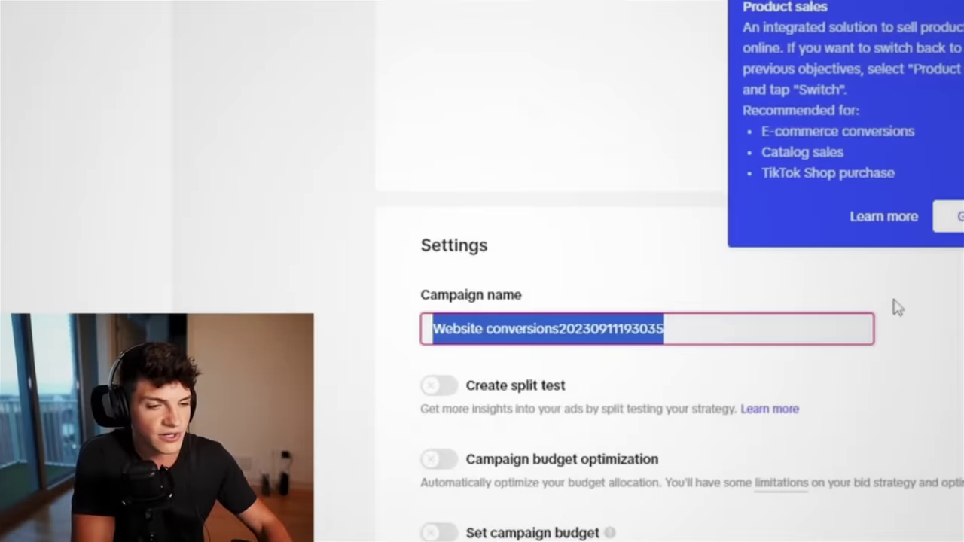
pyautogui.write('CB')
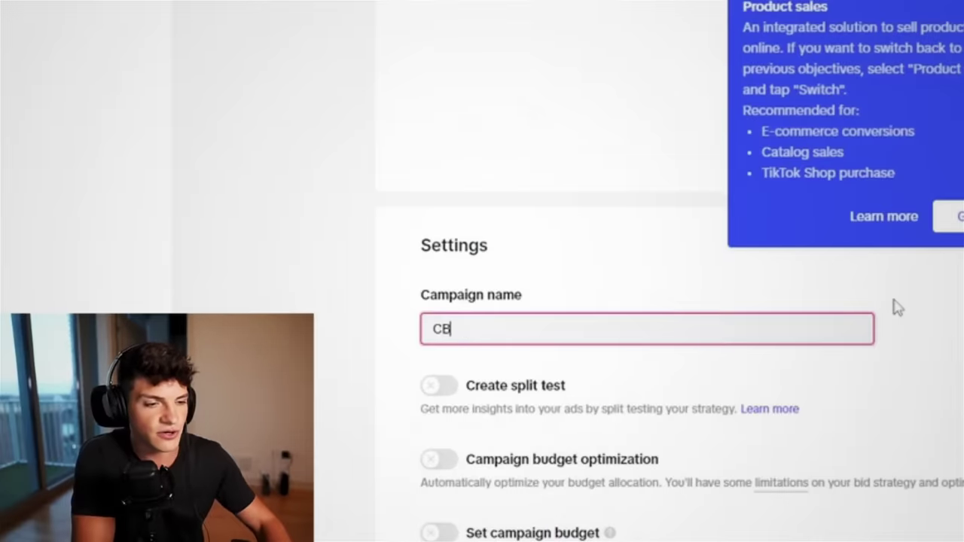
pyautogui.write('O Scale')
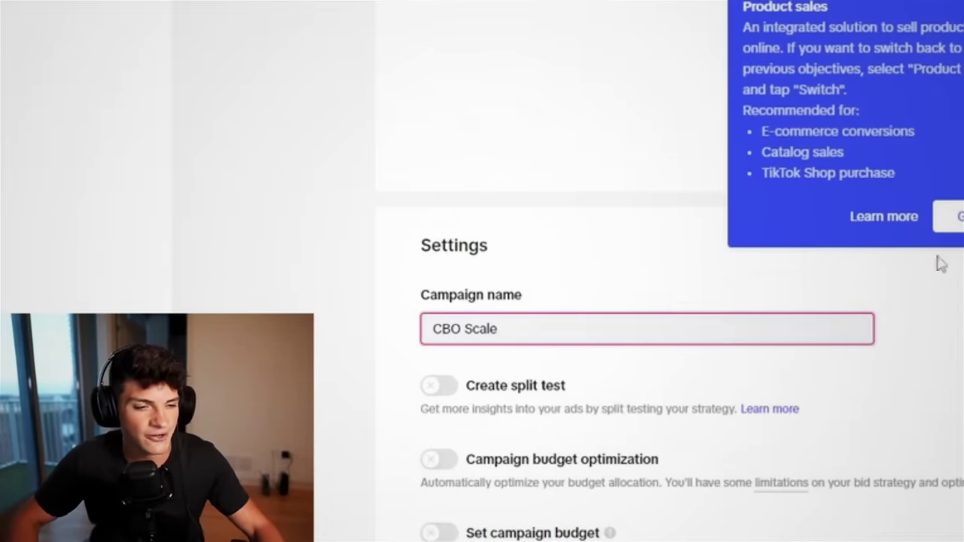
# - Turn on campaign budget optimization for the campaign and dismiss the Product sales tip
pyautogui.click(444, 461)
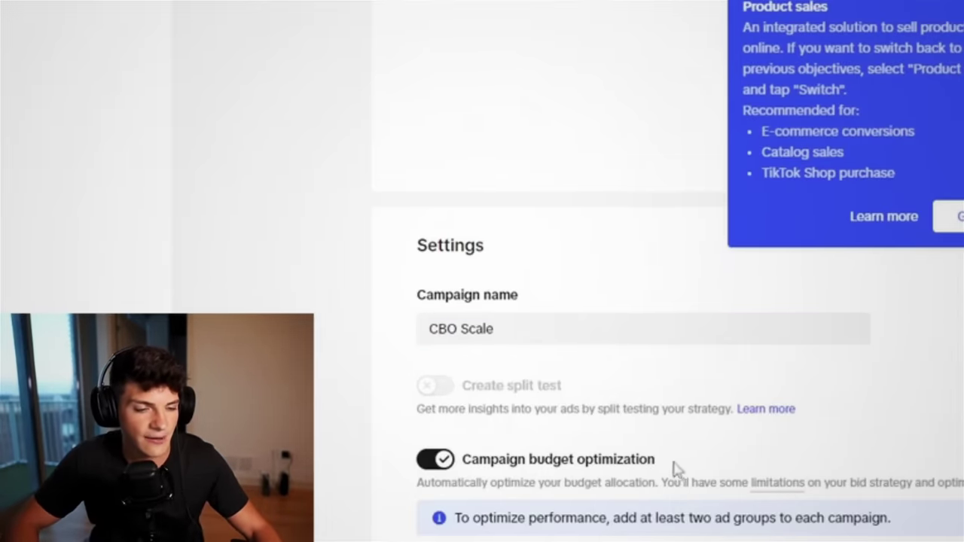
pyautogui.moveTo(676, 468); pyautogui.dragTo(463, 465)
pyautogui.click(947, 218)
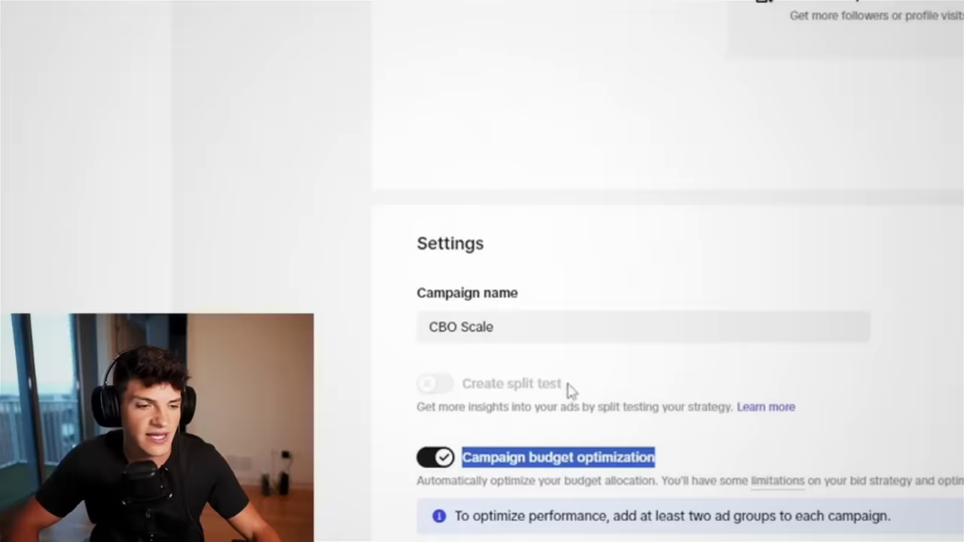
pyautogui.scroll(-2, 568, 392)
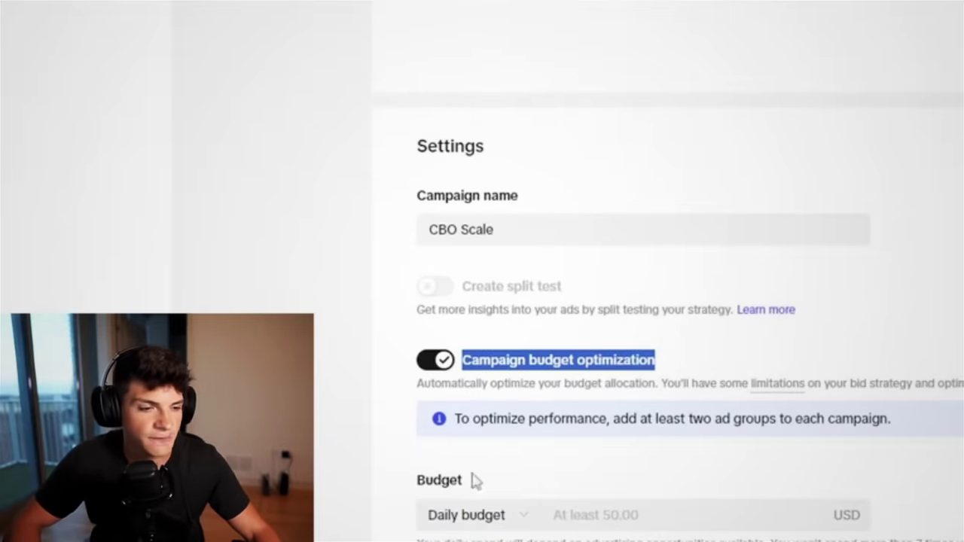
# - Set the campaign's daily budget to 100.00 USD
pyautogui.doubleClick(441, 483)
pyautogui.click(615, 521)
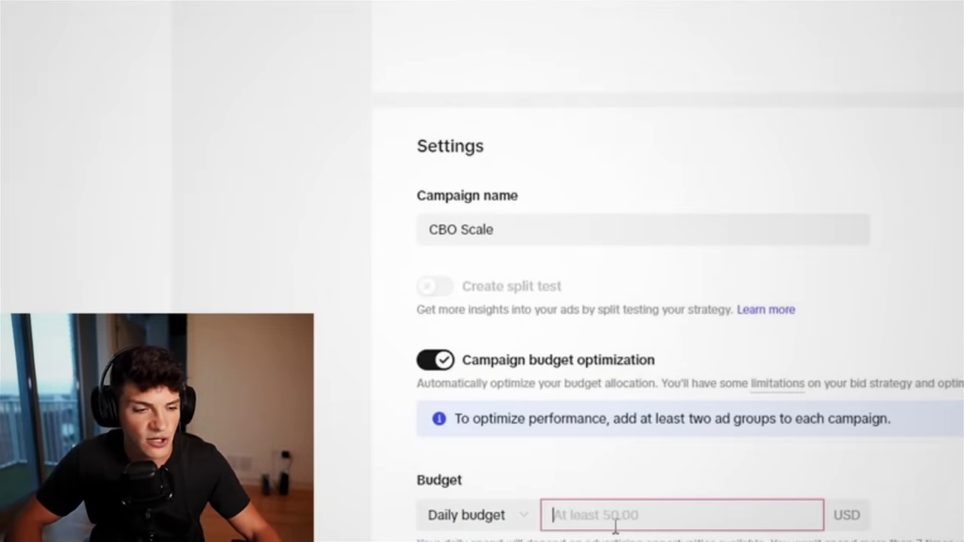
pyautogui.write('100')
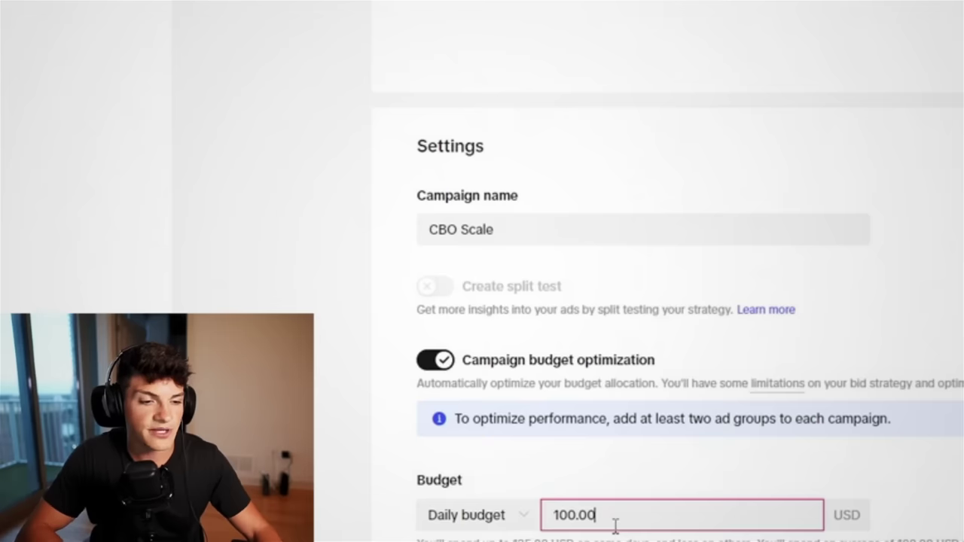
pyautogui.write('.00')
pyautogui.click(721, 446)
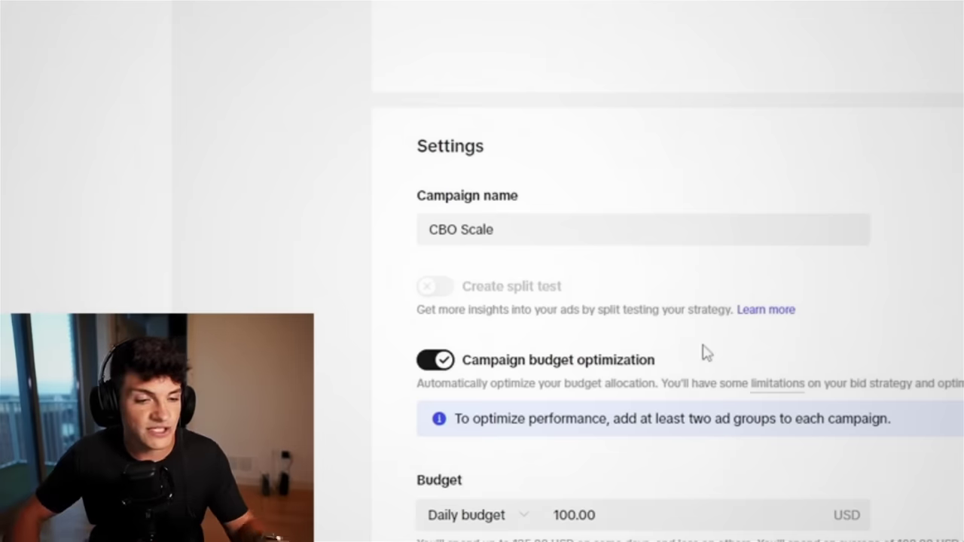
pyautogui.tripleClick(674, 508)
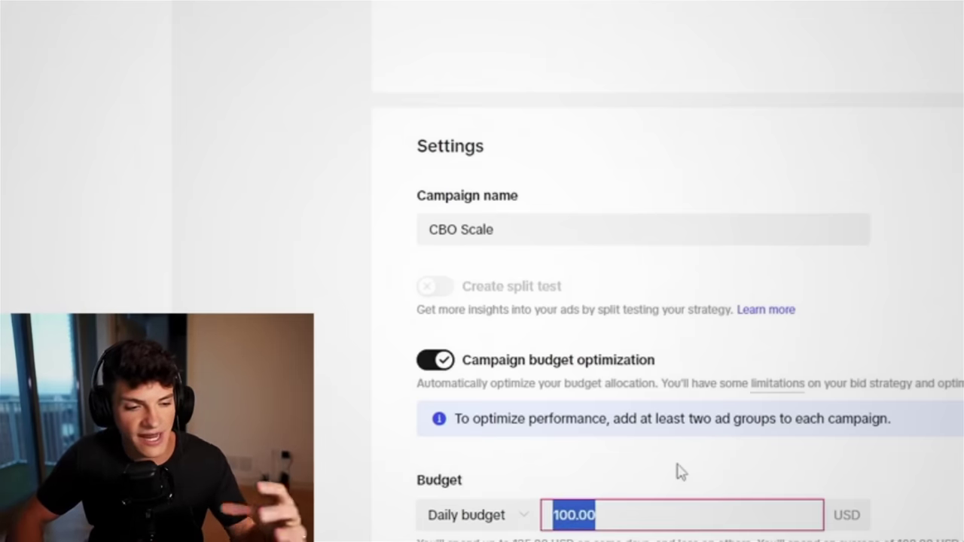
pyautogui.click(678, 471)
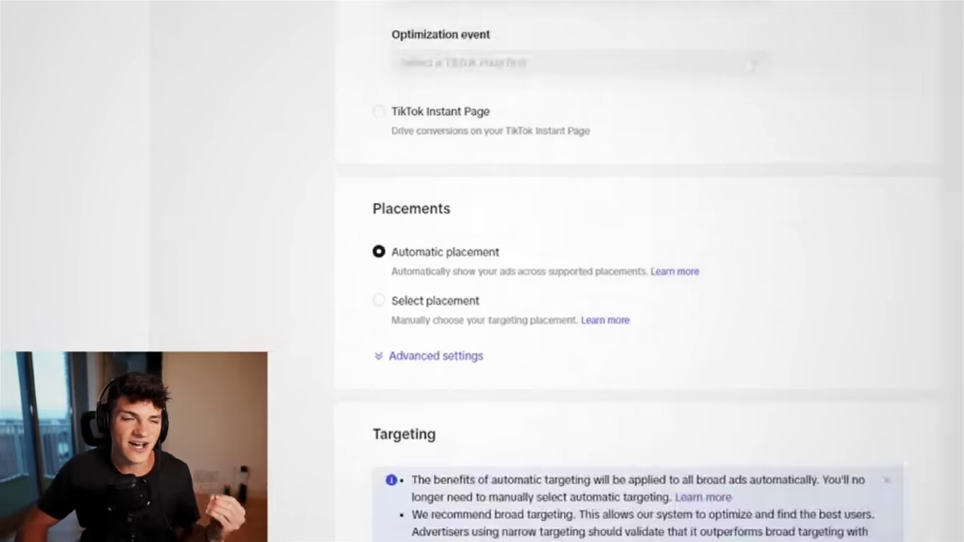
# - Rename the ad group as "Open 1"
pyautogui.scroll(2, 444, 52)
pyautogui.tripleClick(445, 52)
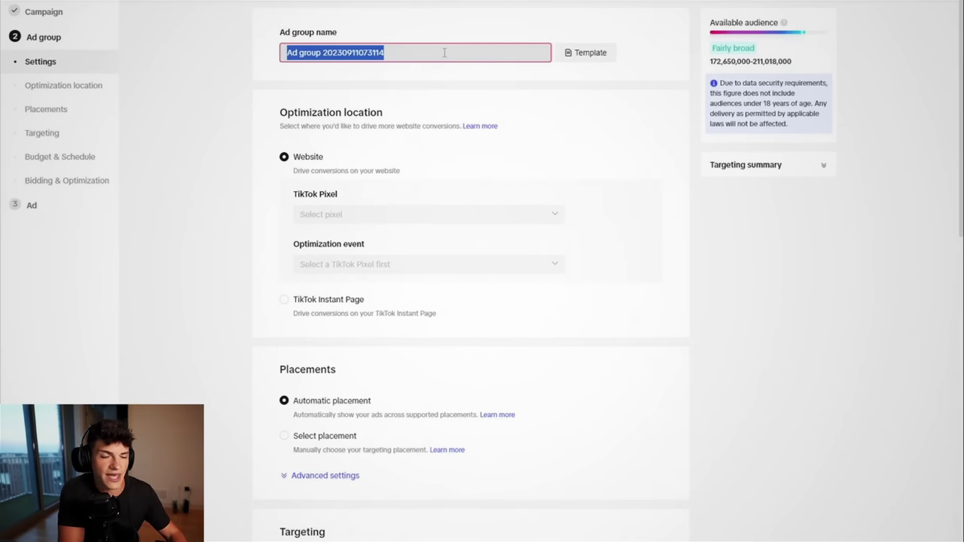
pyautogui.write('Open 1')
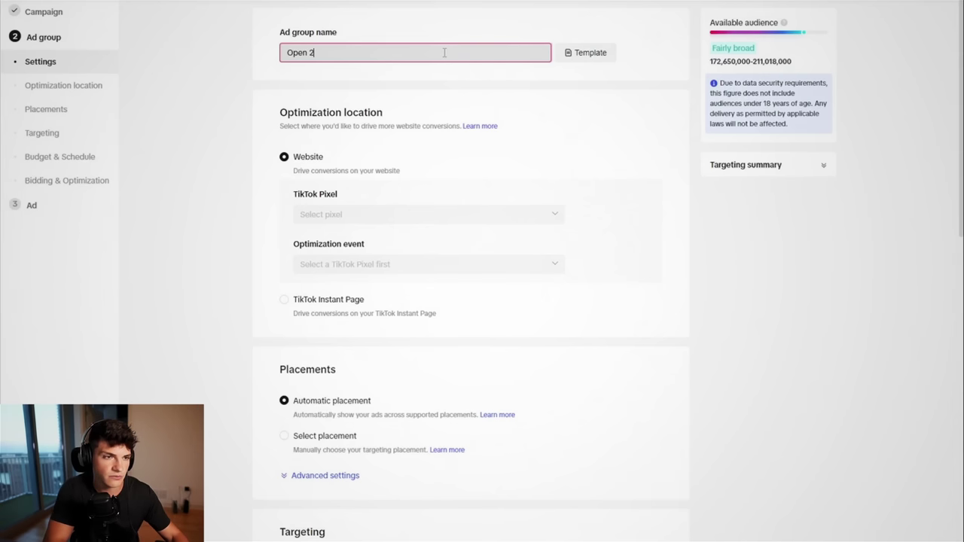
# - Select the TikTok Pixel for the website and set the optimization event to Complete Payment
pyautogui.click(428, 214)
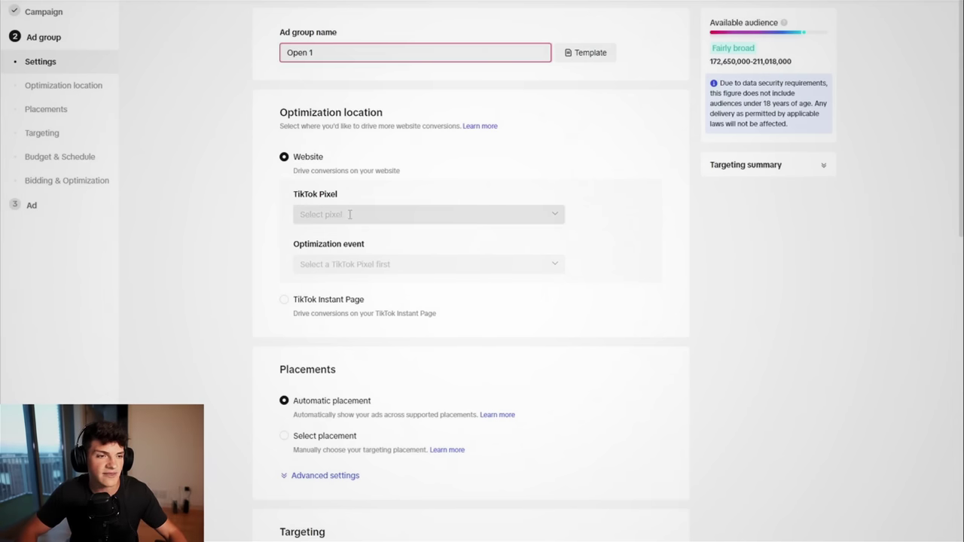
pyautogui.scroll(-2, 428, 226)
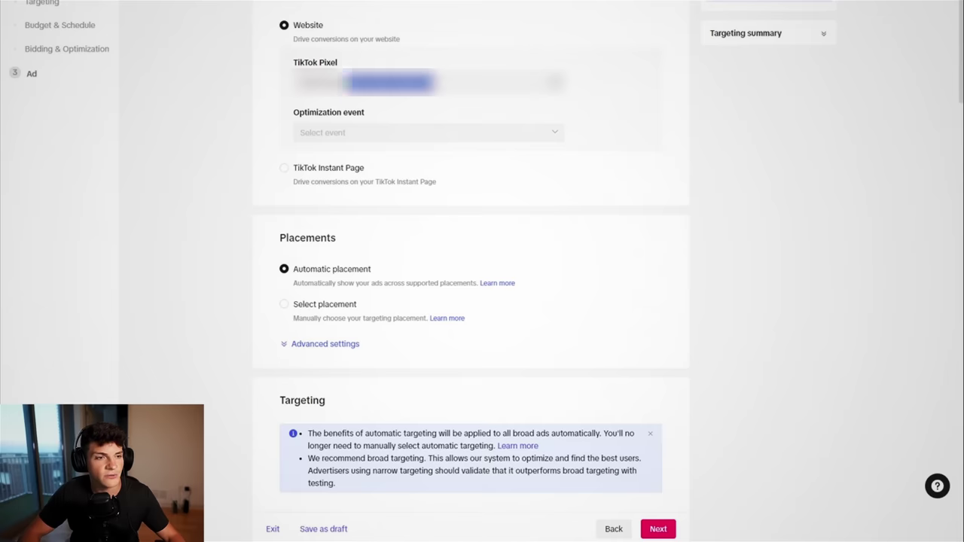
pyautogui.click(328, 132)
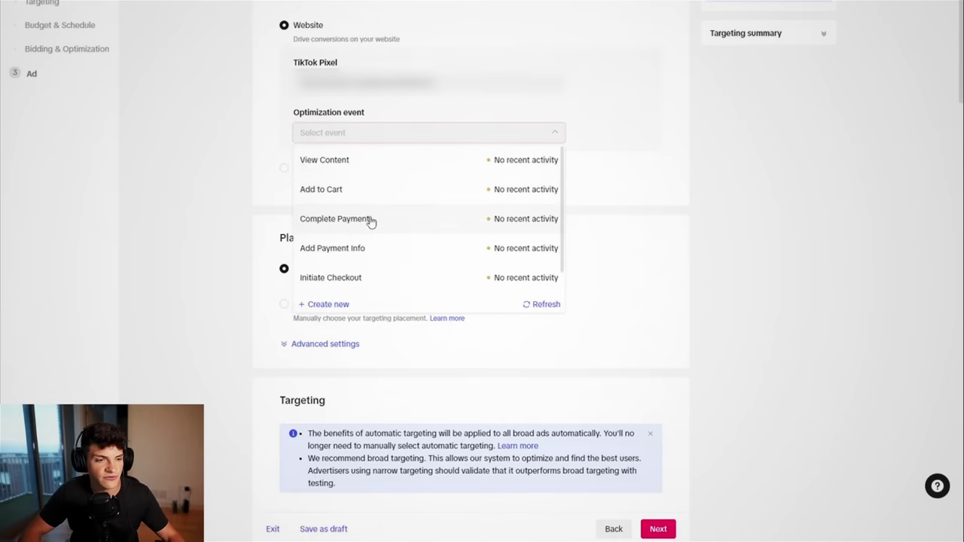
pyautogui.click(371, 221)
# - Switch to manually selected placements and exclude Global App Bundle and Pangle, keeping only TikTok
pyautogui.doubleClick(321, 237)
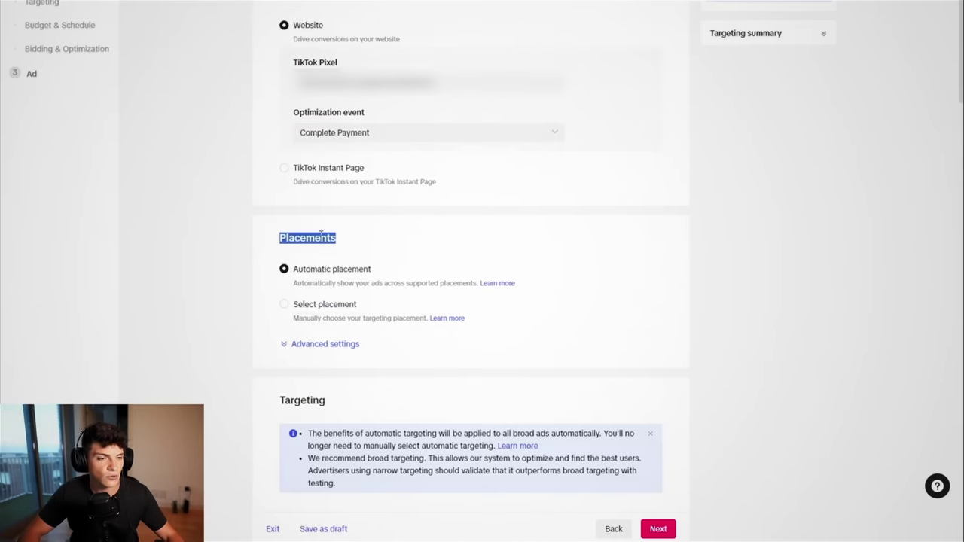
pyautogui.click(290, 309)
pyautogui.scroll(-2, 317, 271)
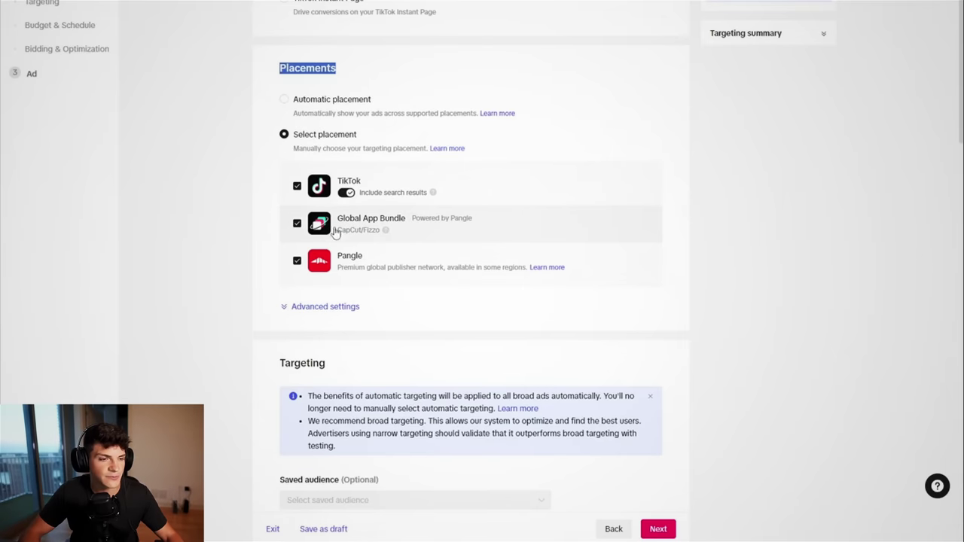
pyautogui.click(297, 260)
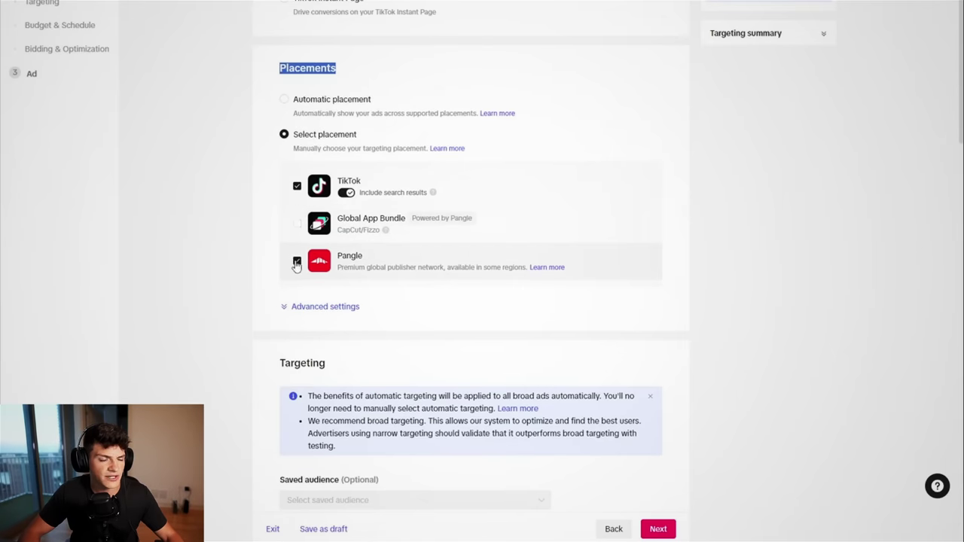
# - In the advanced placement settings, turn off user comments, video download and video sharing
pyautogui.click(308, 307)
pyautogui.scroll(-2, 311, 290)
pyautogui.scroll(-2, 307, 298)
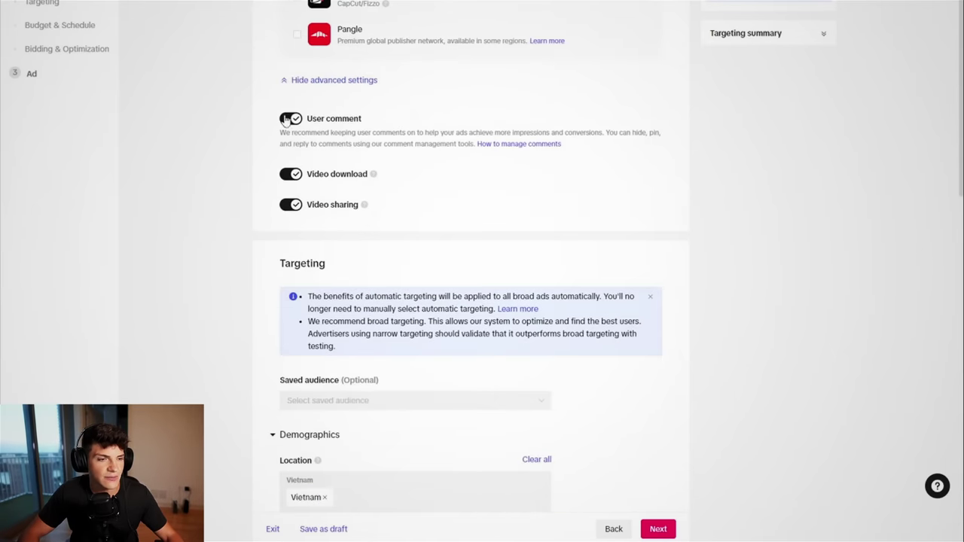
pyautogui.click(287, 119)
pyautogui.click(516, 228)
pyautogui.click(290, 174)
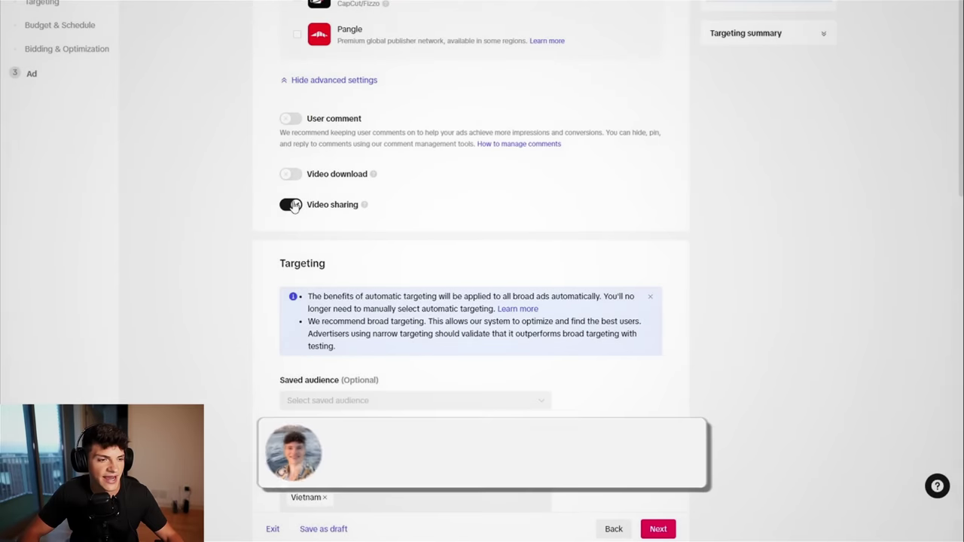
pyautogui.click(290, 205)
# - Replace Vietnam with United States as the ad group's target location
pyautogui.scroll(-5, 316, 210)
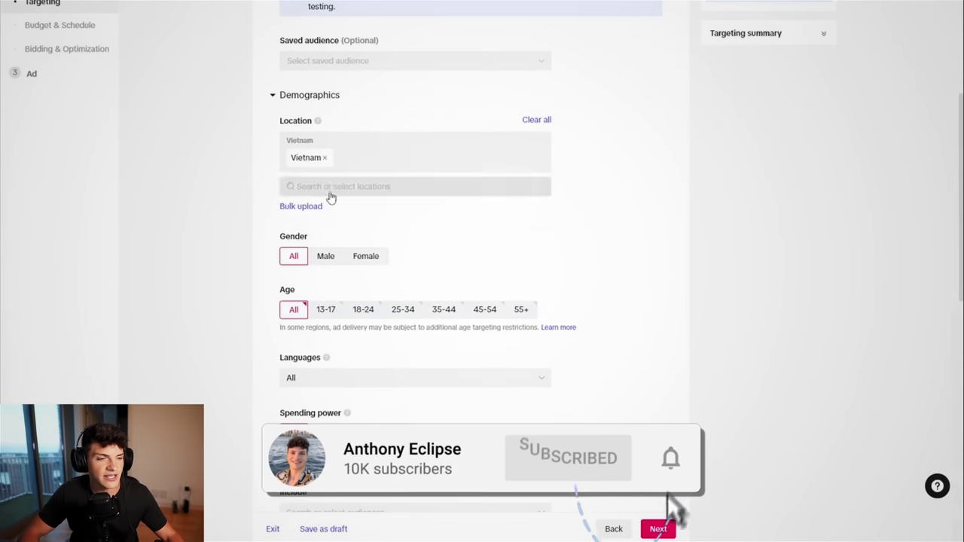
pyautogui.click(325, 157)
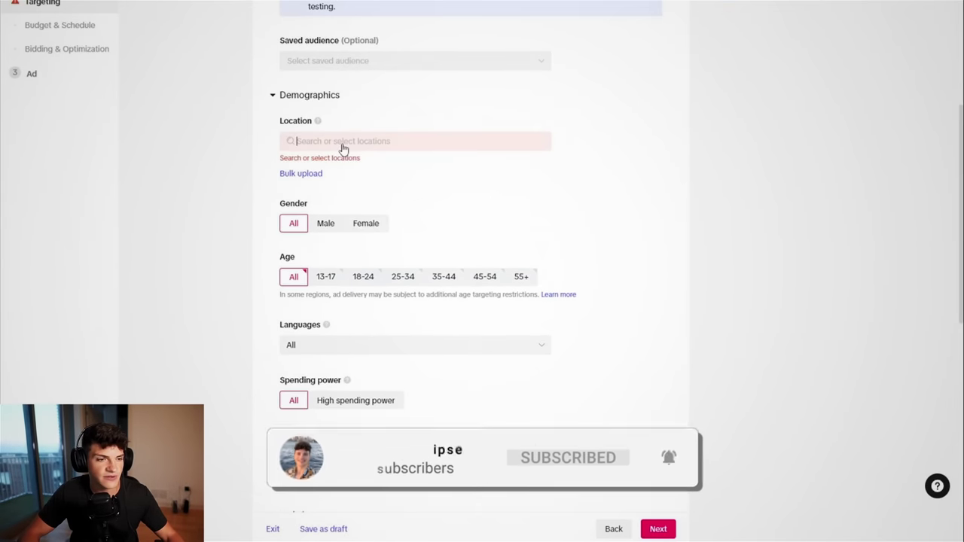
pyautogui.click(349, 148)
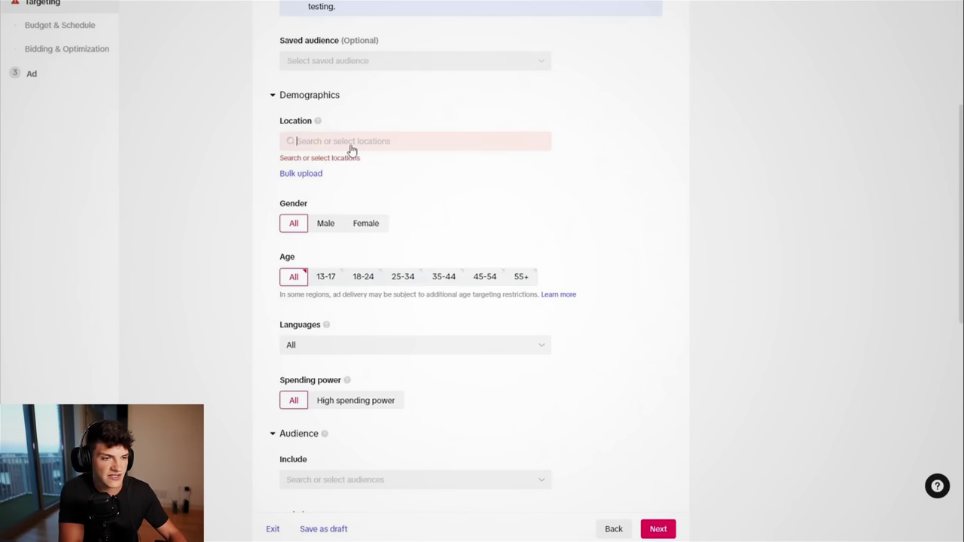
pyautogui.write('united')
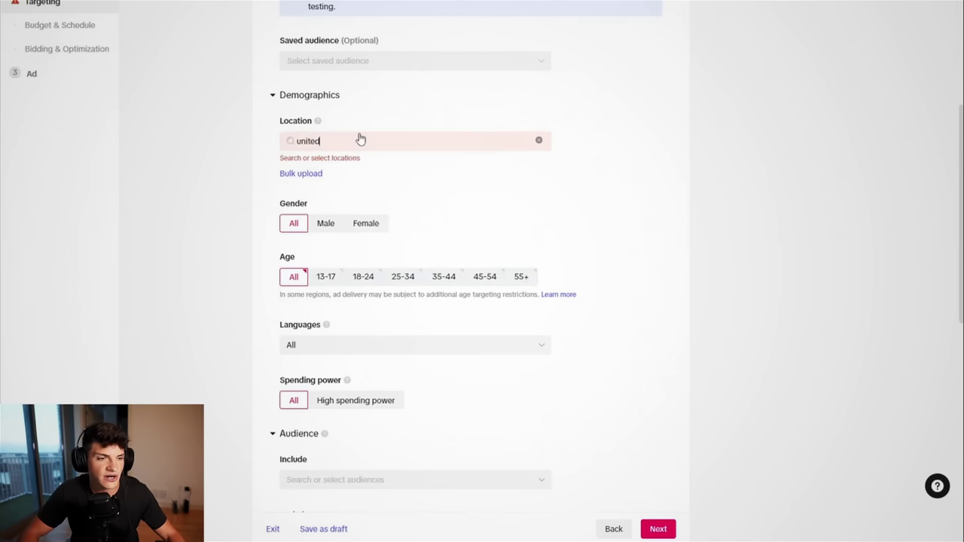
pyautogui.click(346, 204)
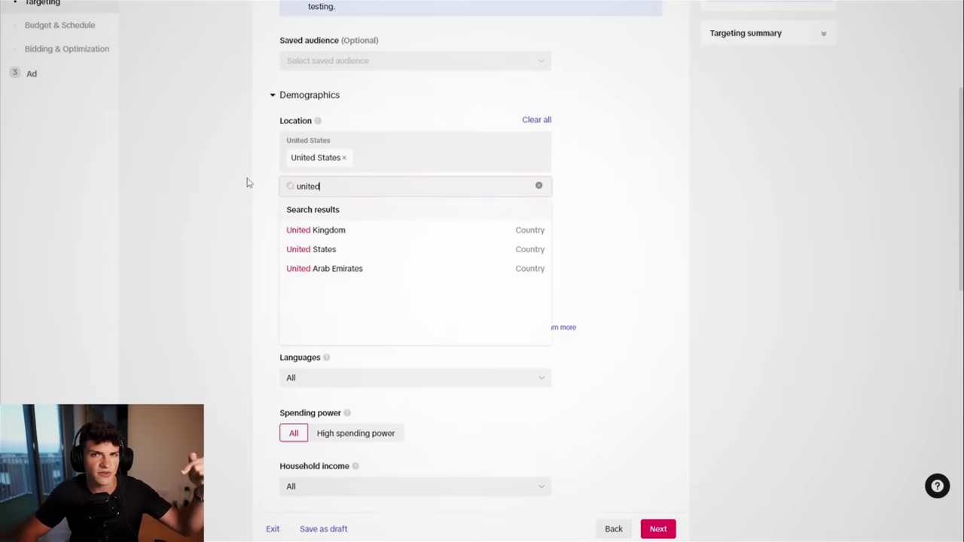
pyautogui.click(242, 186)
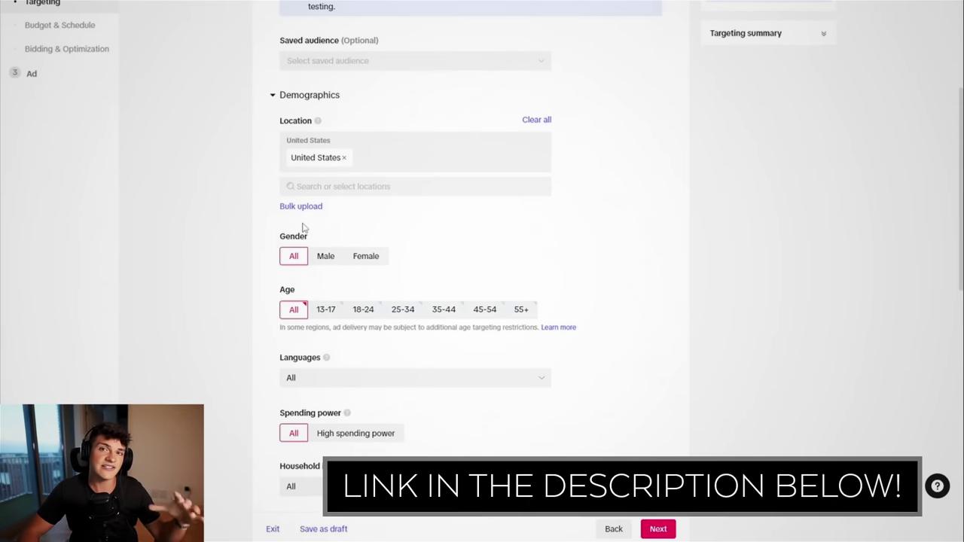
# - Limit the target ages to 18-24, 25-34, 35-44, 45-54 and 55+, excluding 13-17
pyautogui.scroll(-1, 308, 239)
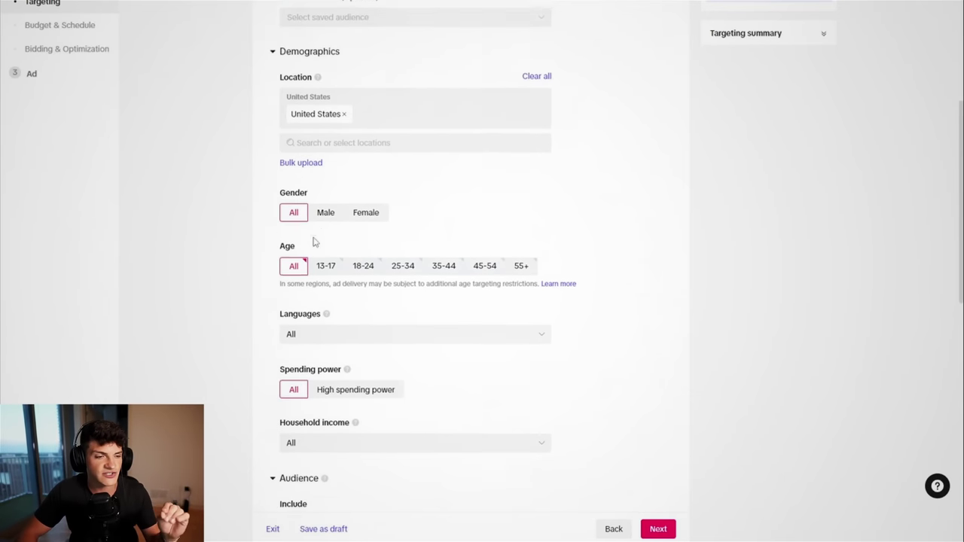
pyautogui.scroll(-1, 300, 185)
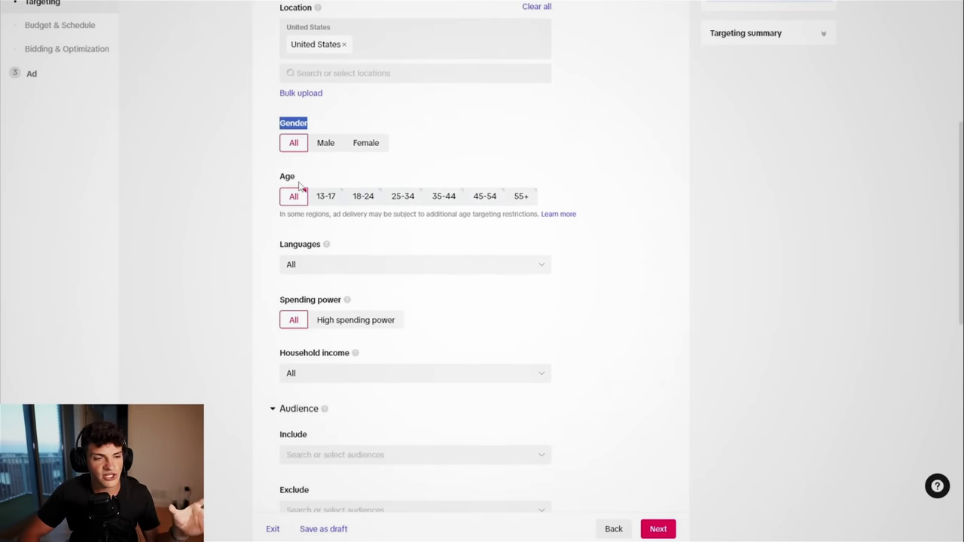
pyautogui.click(360, 197)
pyautogui.click(402, 197)
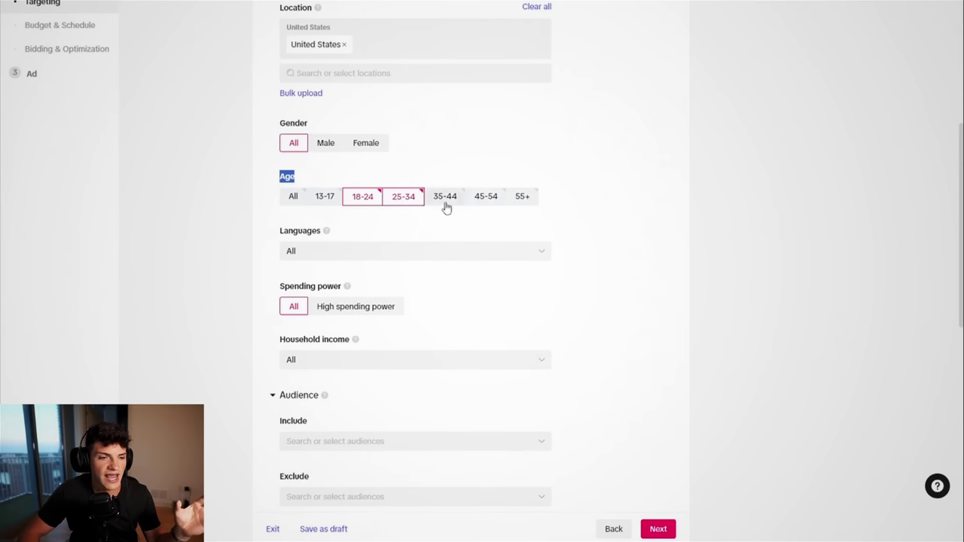
pyautogui.click(445, 196)
pyautogui.click(487, 197)
pyautogui.click(525, 197)
# - Look over the remaining demographic and audience targeting options and collapse the Interests & Behaviors section
pyautogui.scroll(-2, 359, 176)
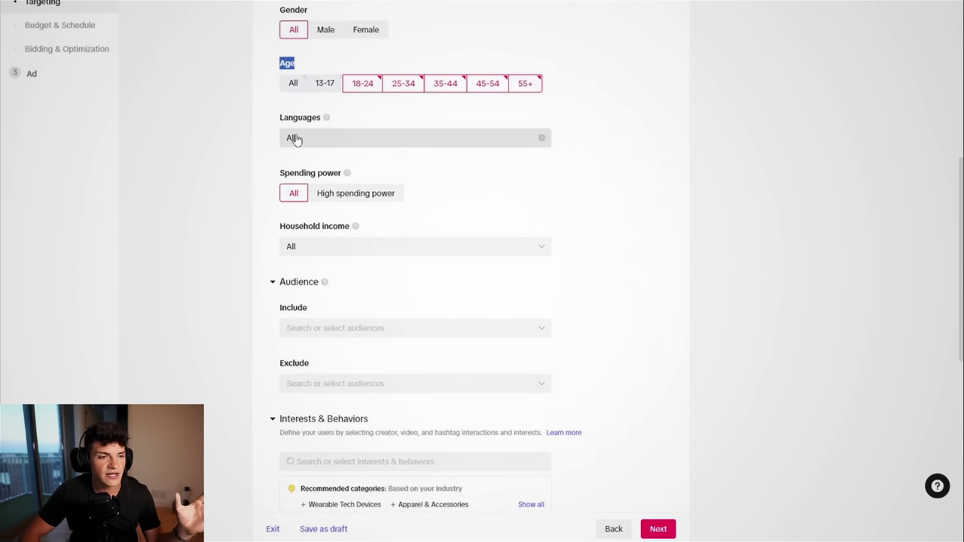
pyautogui.scroll(-3, 246, 165)
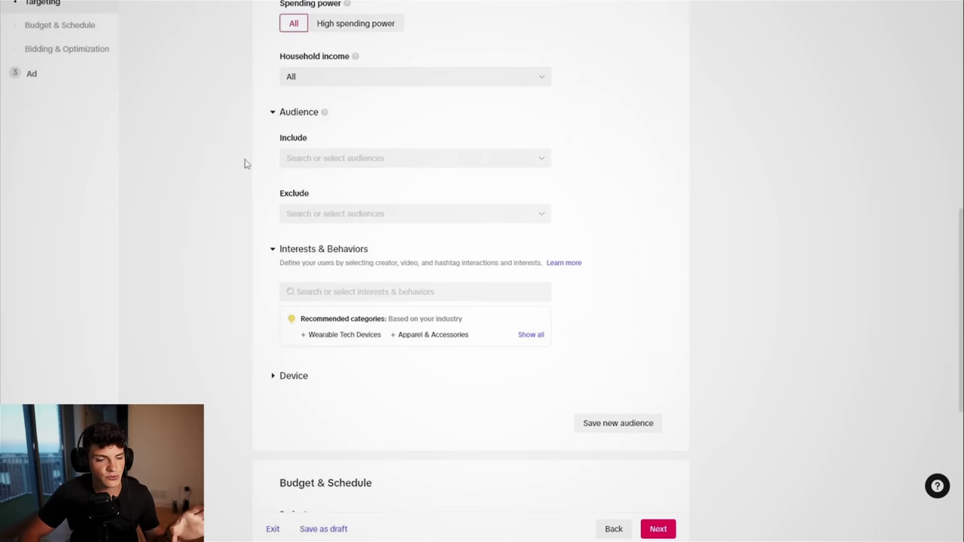
pyautogui.click(283, 251)
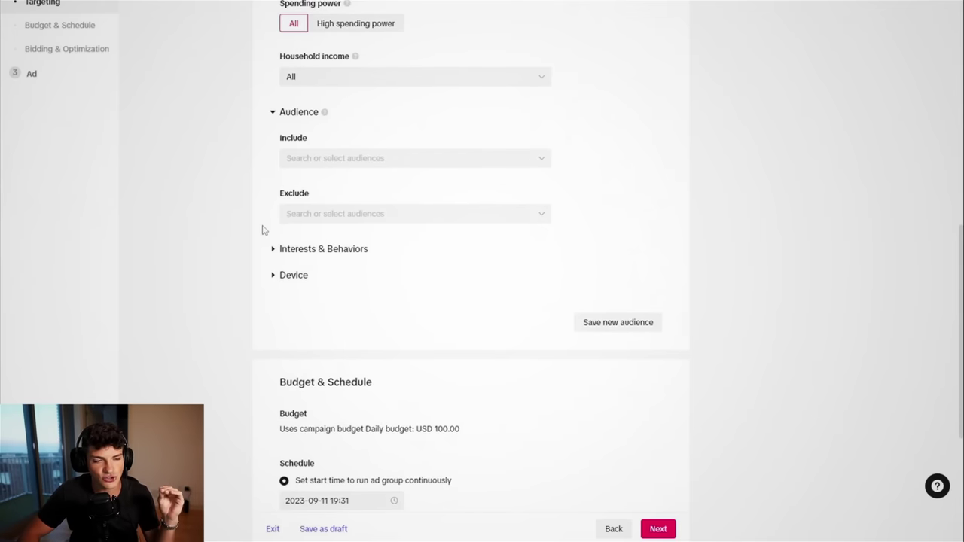
# - Schedule the ad group to run continuously from 2023-09-12 at 00:00
pyautogui.scroll(-4, 264, 226)
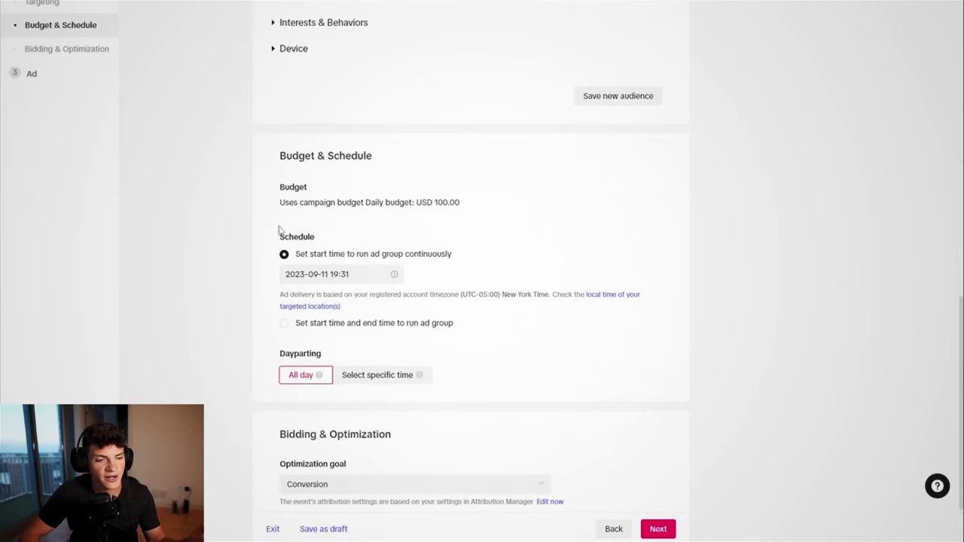
pyautogui.click(332, 274)
pyautogui.scroll(-2, 335, 377)
pyautogui.click(340, 401)
pyautogui.click(398, 300)
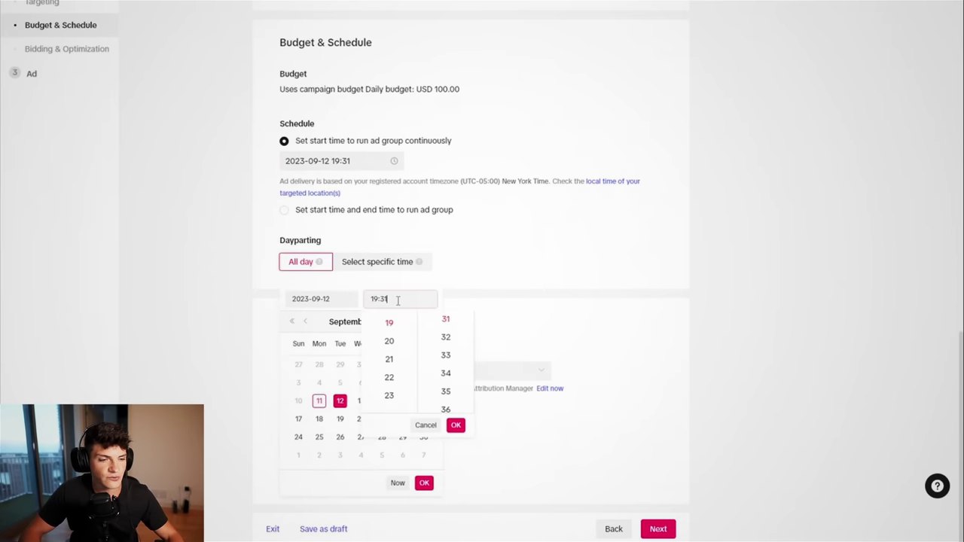
pyautogui.press('BackSpace')
pyautogui.press('BackSpace')
pyautogui.press('BackSpace')
pyautogui.press('BackSpace')
pyautogui.press('BackSpace')
pyautogui.write('00:00')
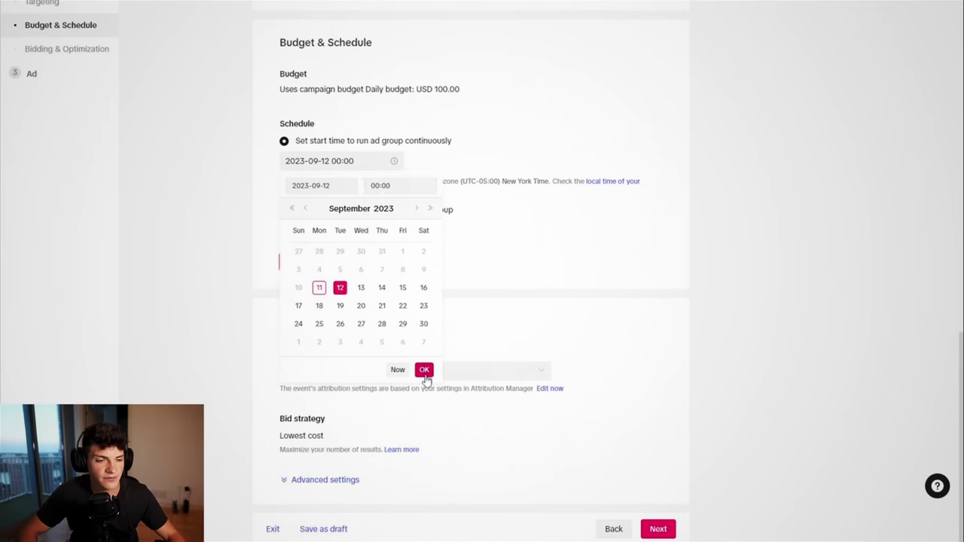
pyautogui.click(423, 370)
# - Set dayparting to specific times, covering 08:00 to 24:00 from Monday through Sunday
pyautogui.click(366, 263)
pyautogui.scroll(-3, 422, 249)
pyautogui.moveTo(462, 226); pyautogui.dragTo(704, 303)
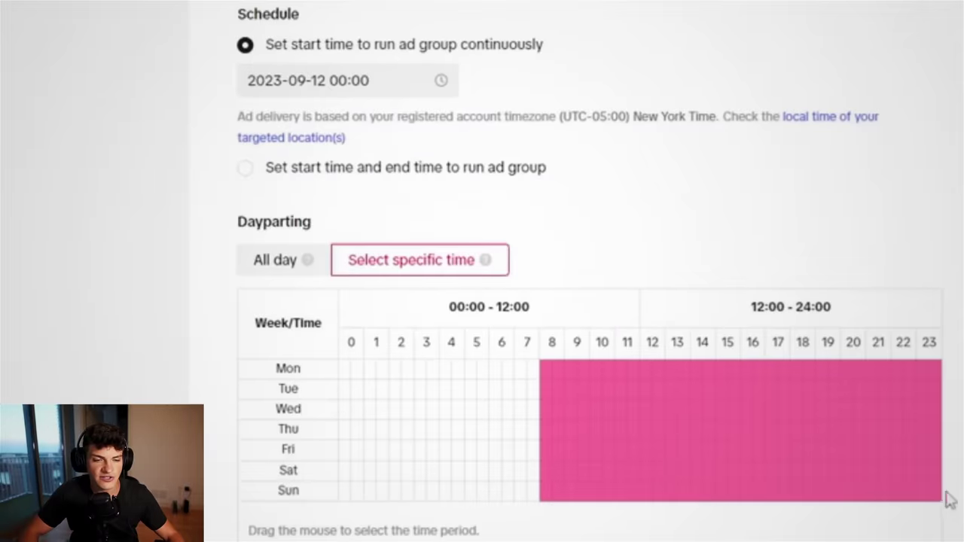
pyautogui.moveTo(953, 519); pyautogui.dragTo(951, 520)
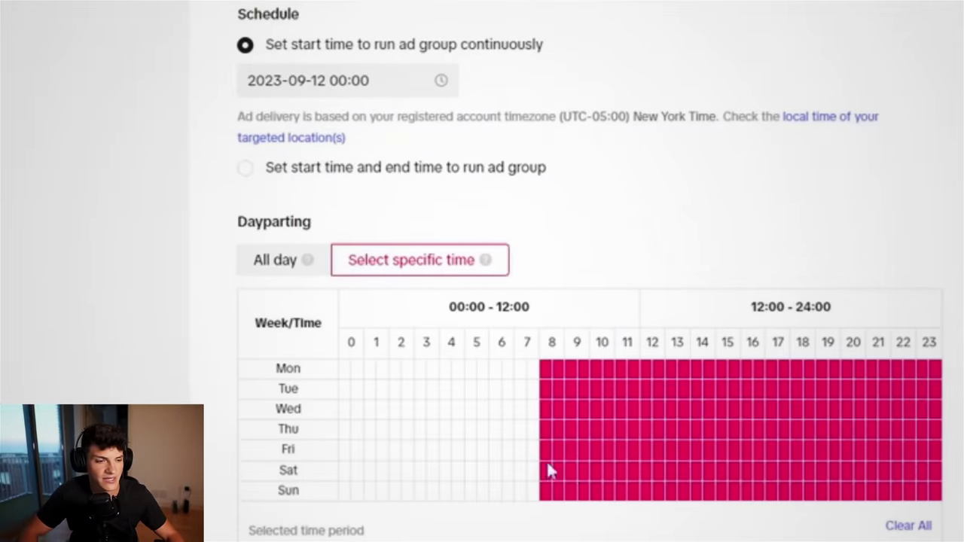
pyautogui.scroll(-3, 456, 469)
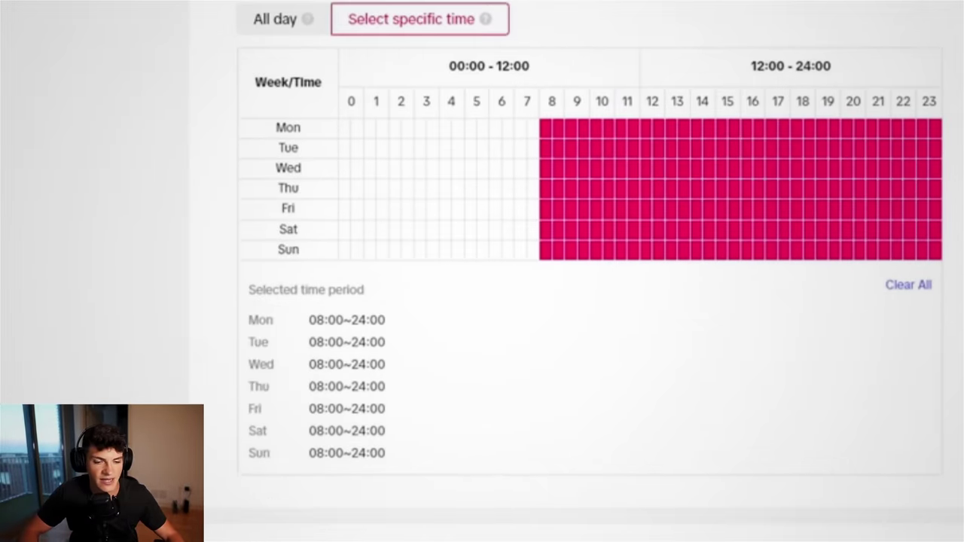
pyautogui.scroll(-5, 622, 491)
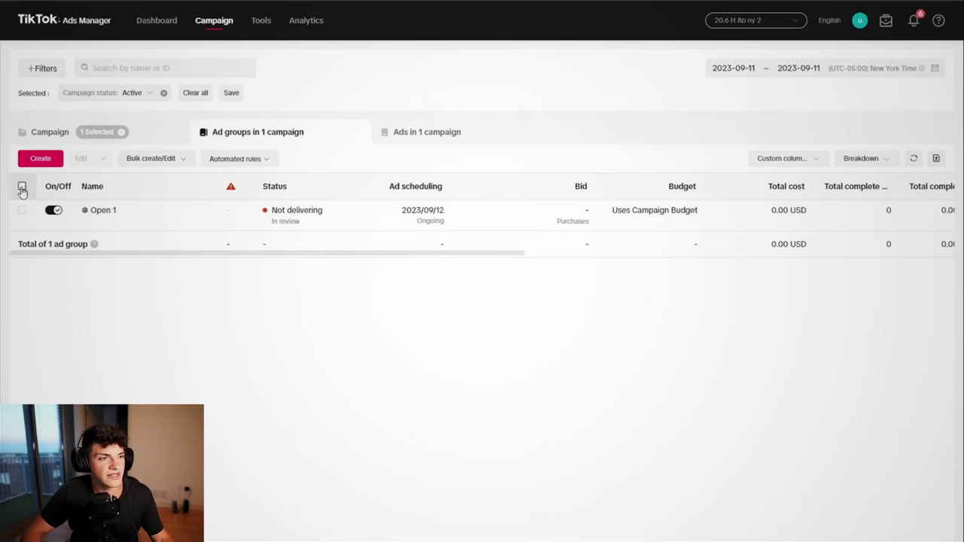
# - Start copying the Open 1 ad group within the CBO Scale campaign, with the number of copies set to 4
pyautogui.click(22, 186)
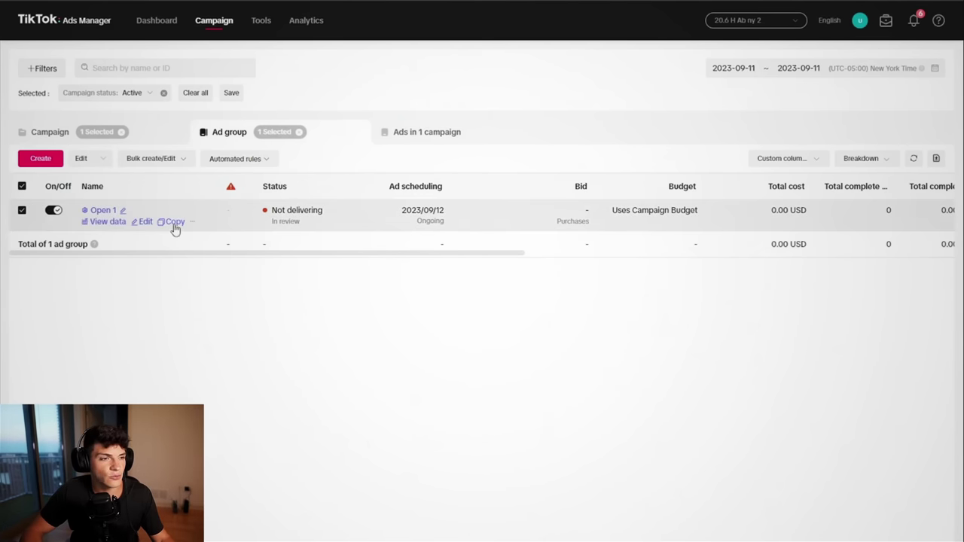
pyautogui.click(172, 221)
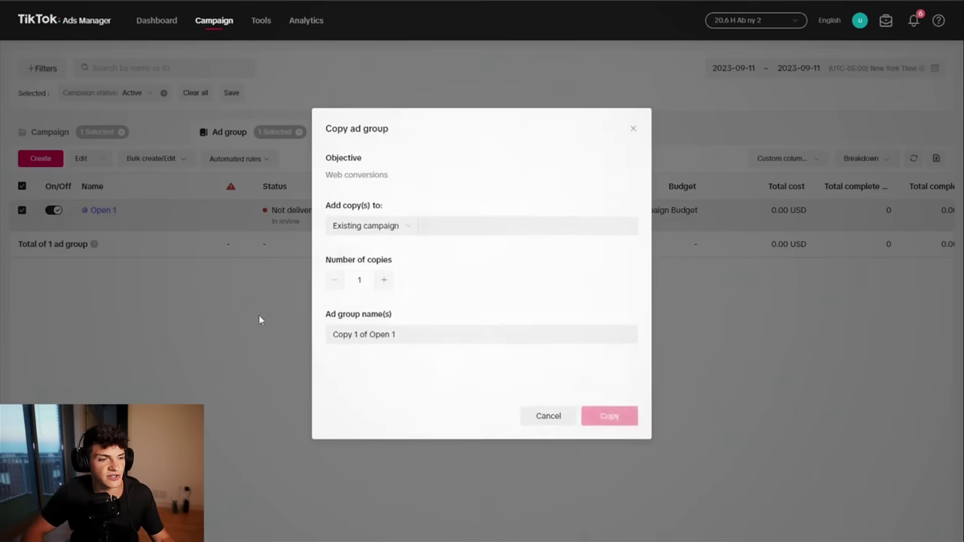
pyautogui.click(386, 280)
pyautogui.click(386, 281)
pyautogui.click(386, 280)
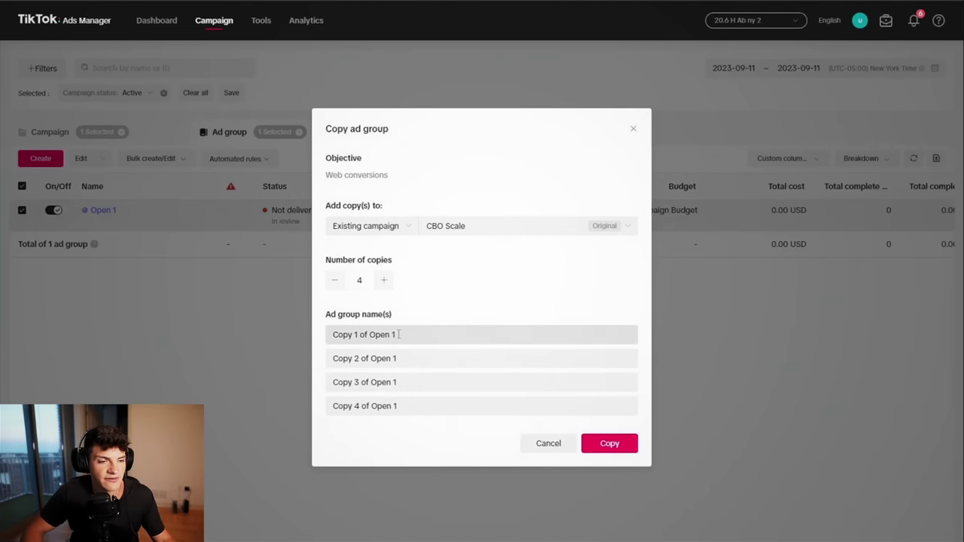
# - Name the four ad group copies Open 2, Open 3, Open 4 and Open 5, and create them
pyautogui.click(407, 336)
pyautogui.click(422, 359)
pyautogui.click(424, 382)
pyautogui.click(353, 407)
pyautogui.write('O')
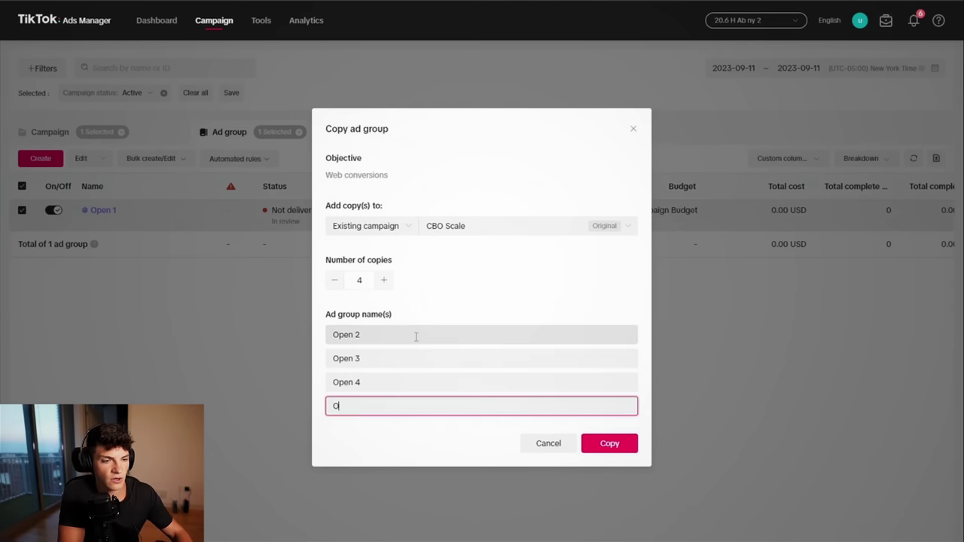
pyautogui.write('pen 5')
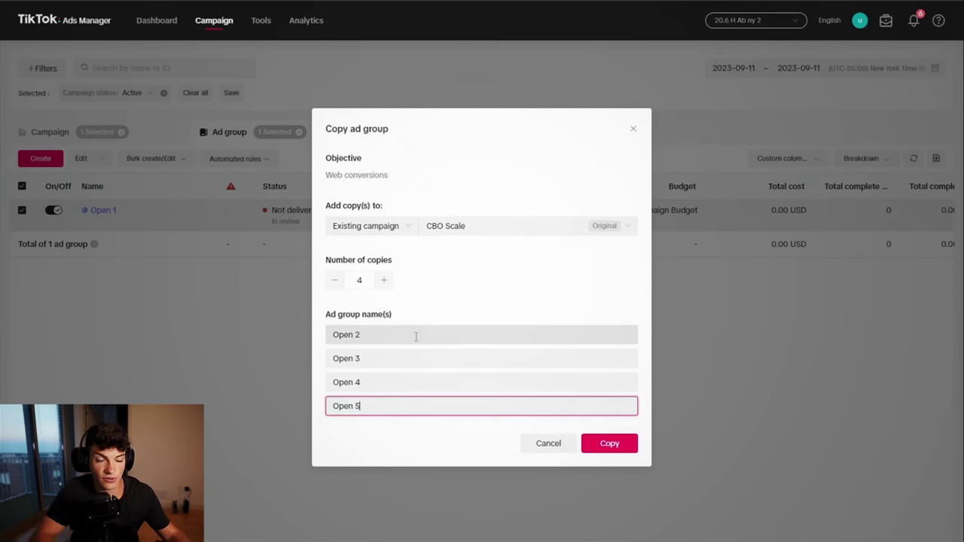
pyautogui.click(609, 444)
# - Set the Open 2 ad group's start time to 2023-09-12 at 00:00
pyautogui.scroll(-10, 590, 295)
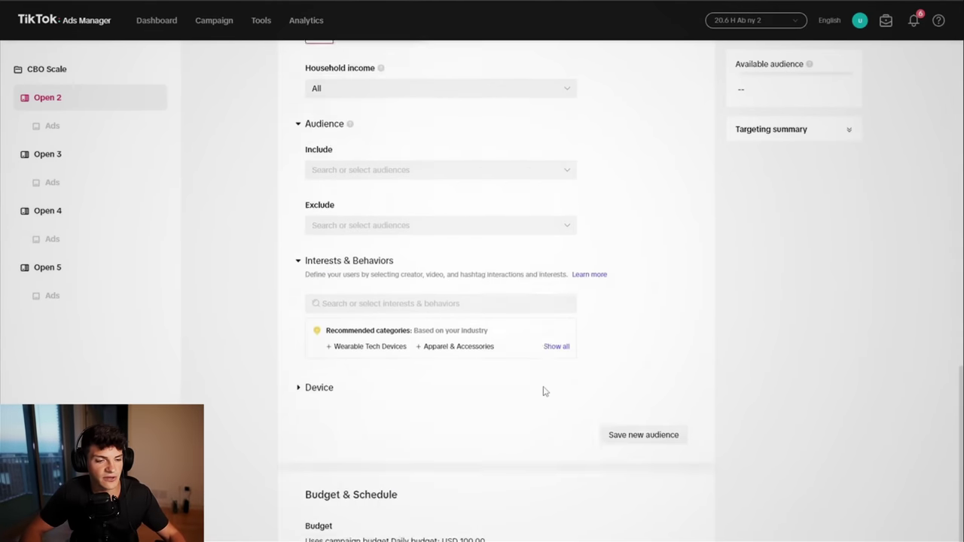
pyautogui.scroll(-5, 544, 391)
pyautogui.click(365, 260)
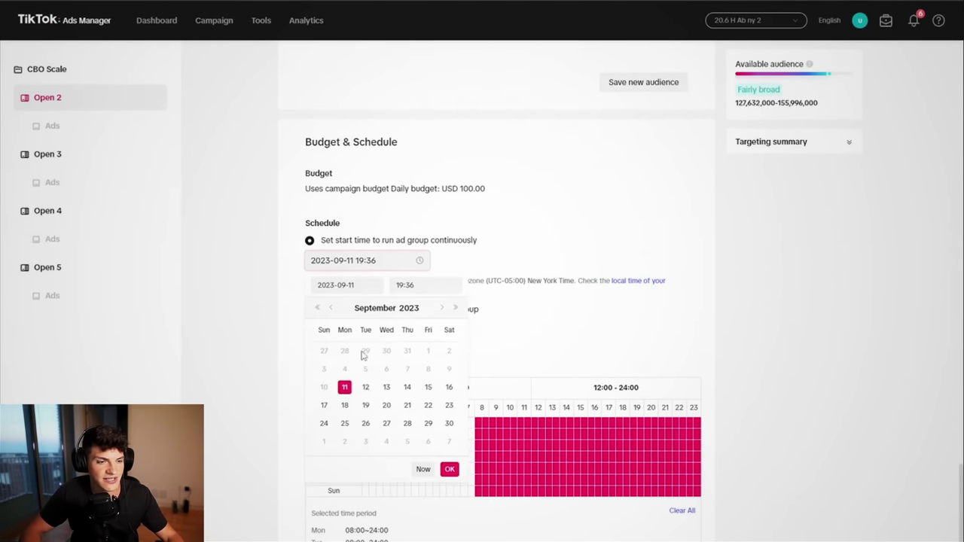
pyautogui.click(366, 387)
pyautogui.click(428, 285)
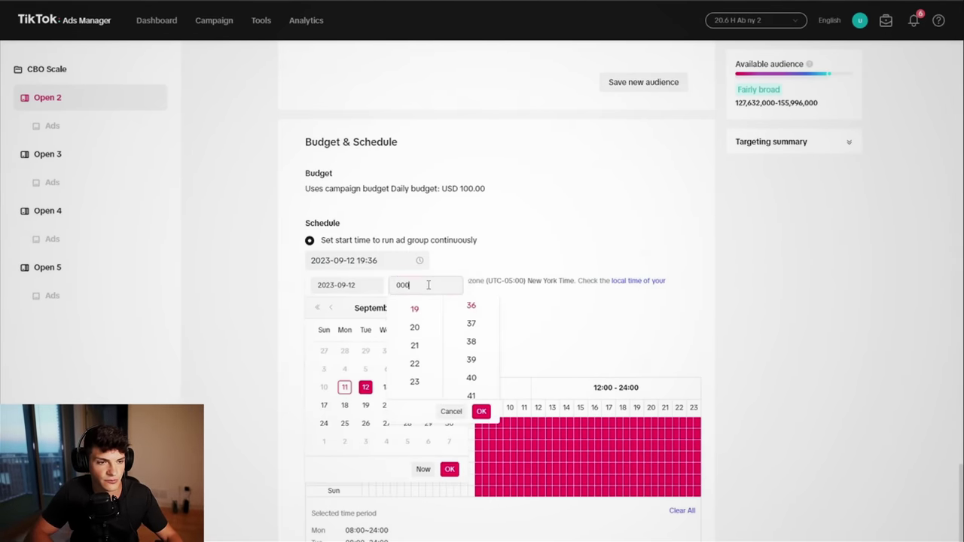
pyautogui.write('0000')
pyautogui.press('Return')
pyautogui.scroll(-1, 512, 407)
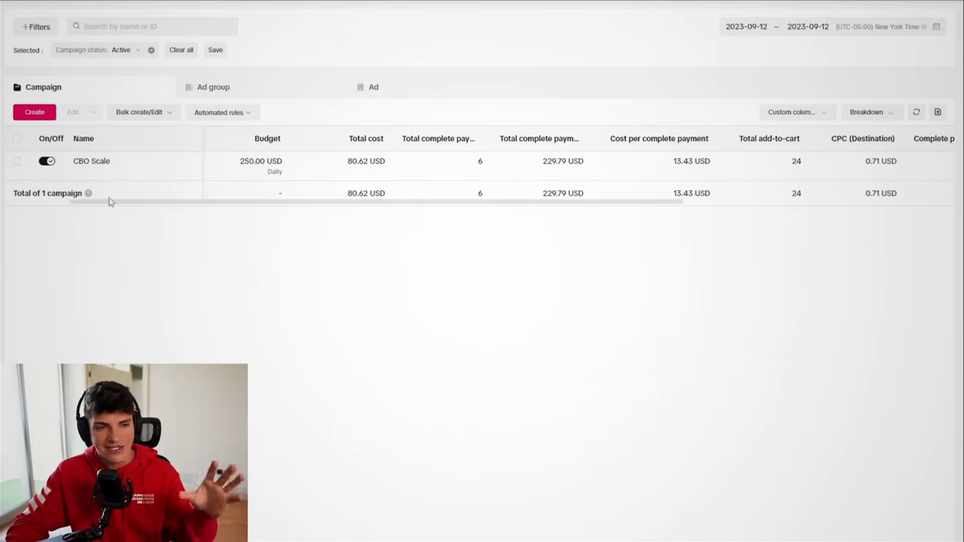
# - Switch to the TikTok Ads Scaling notes and review the surf scaling rule and its budget increments under Scaling To $10,000 Per Day
pyautogui.moveTo(247, 181)
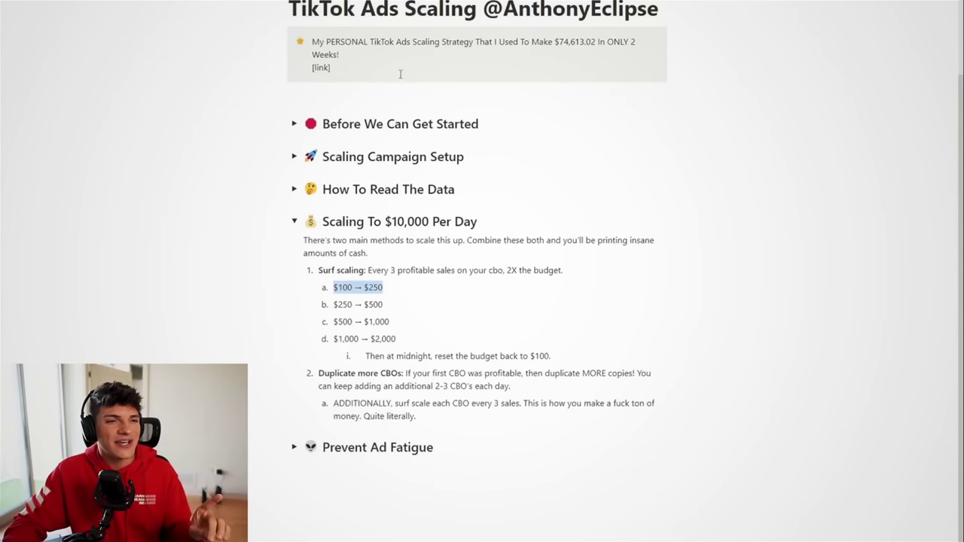
pyautogui.scroll(3, 399, 74)
pyautogui.tripleClick(406, 113)
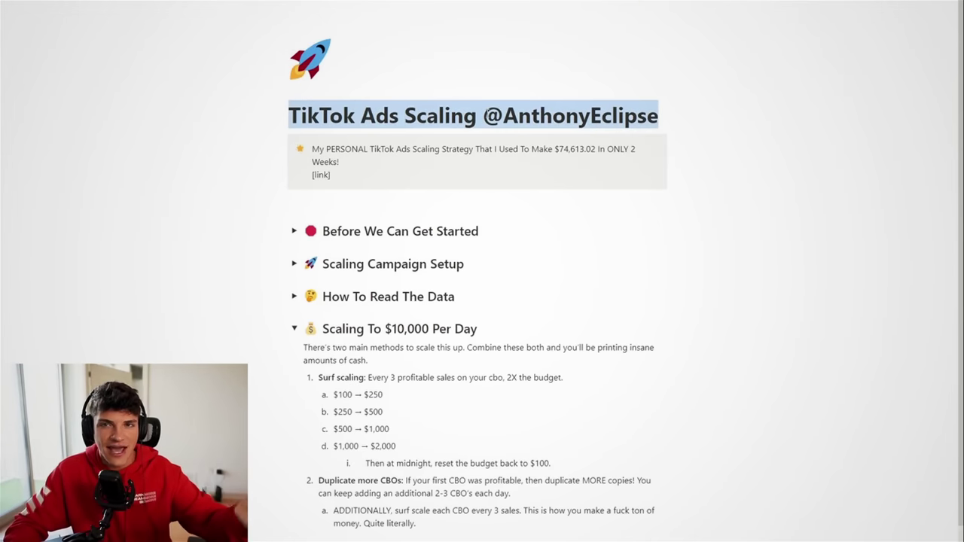
pyautogui.click(491, 112)
pyautogui.scroll(-3, 477, 255)
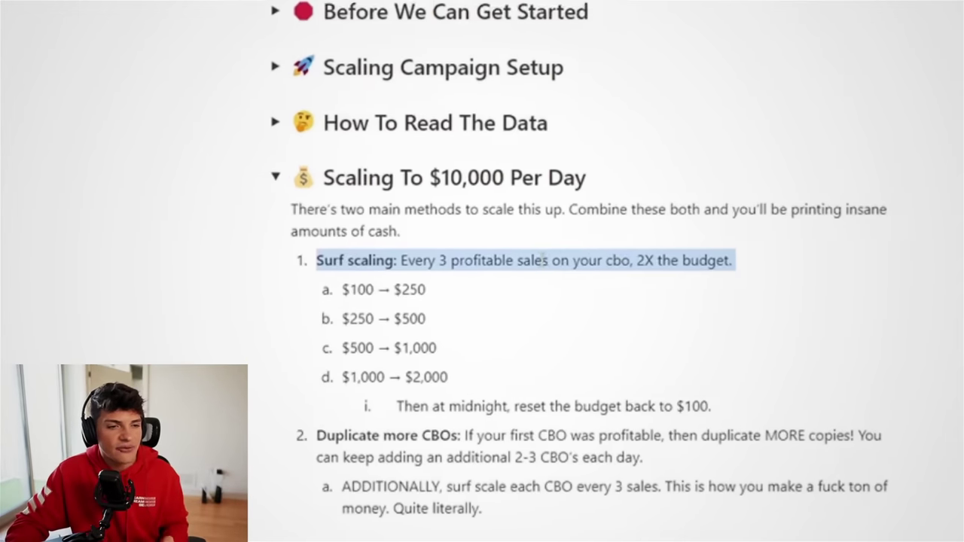
pyautogui.moveTo(637, 259); pyautogui.dragTo(747, 260)
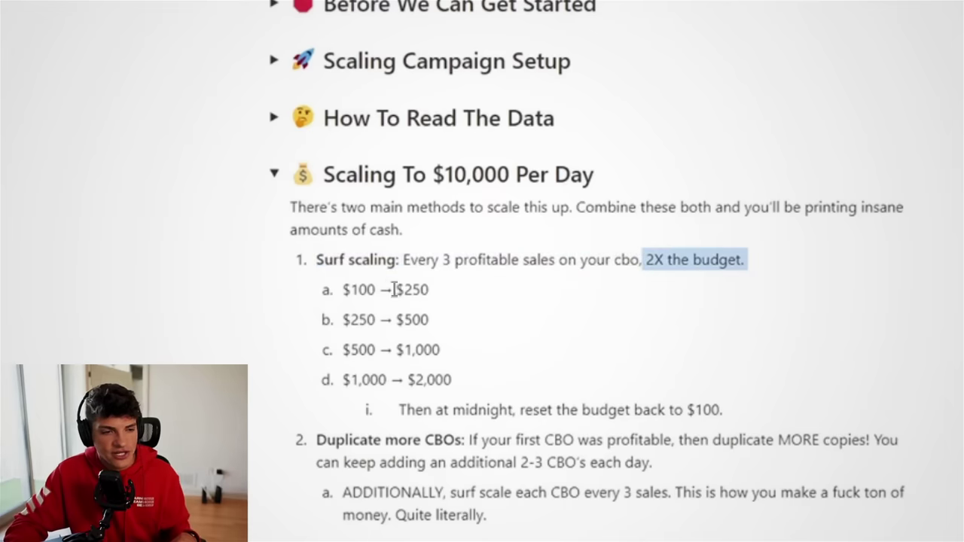
pyautogui.doubleClick(357, 291)
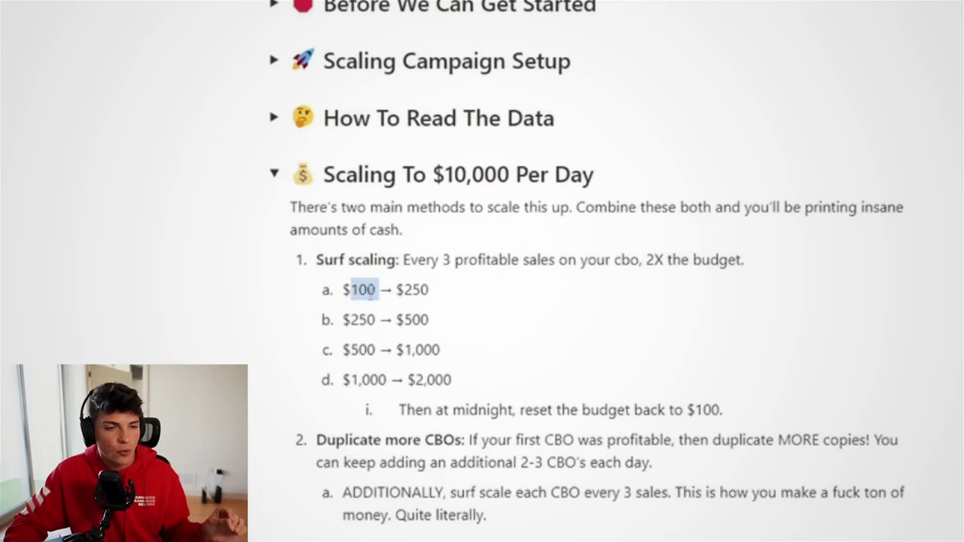
pyautogui.doubleClick(411, 291)
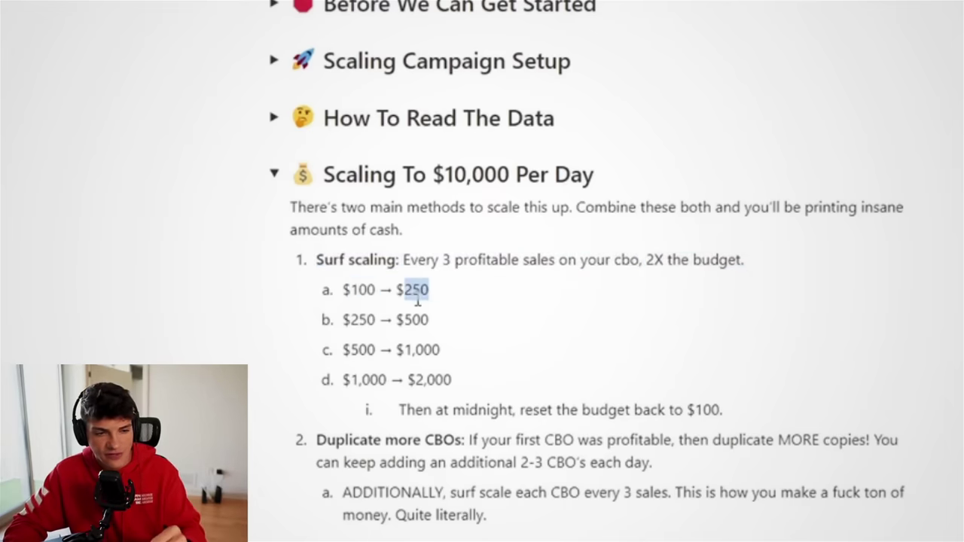
pyautogui.tripleClick(349, 311)
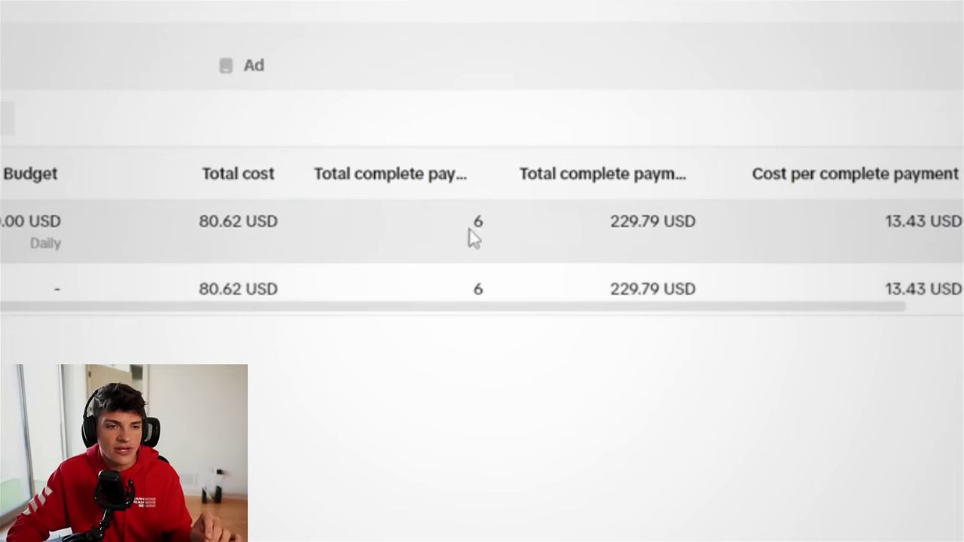
# - Return to the TikTok Ads Manager campaign list and check CBO Scale's total complete payments and cost per complete payment
pyautogui.doubleClick(477, 222)
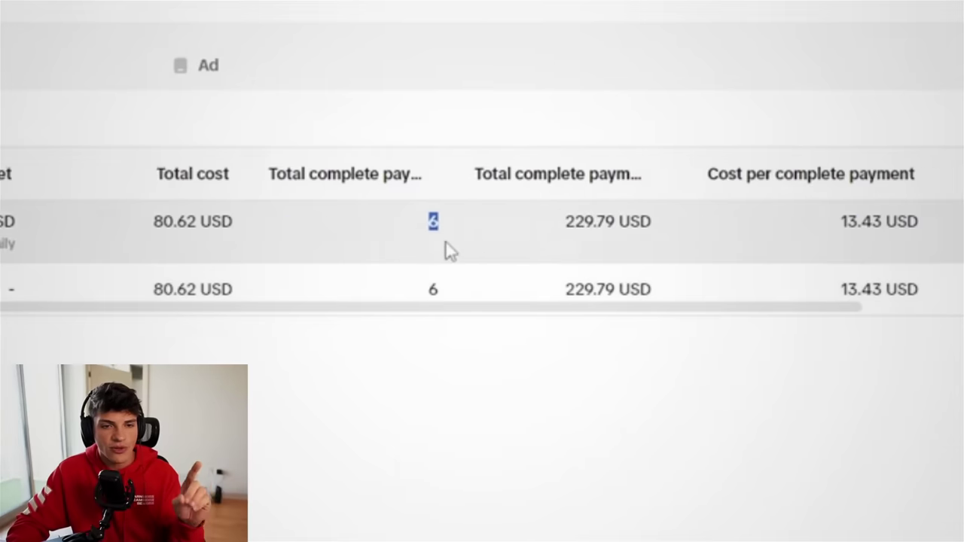
pyautogui.doubleClick(799, 222)
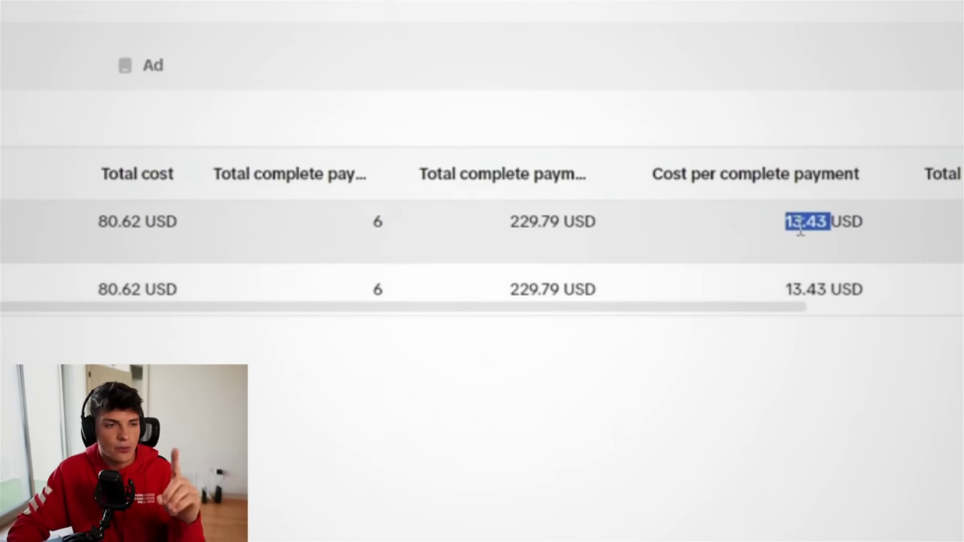
pyautogui.click(800, 228)
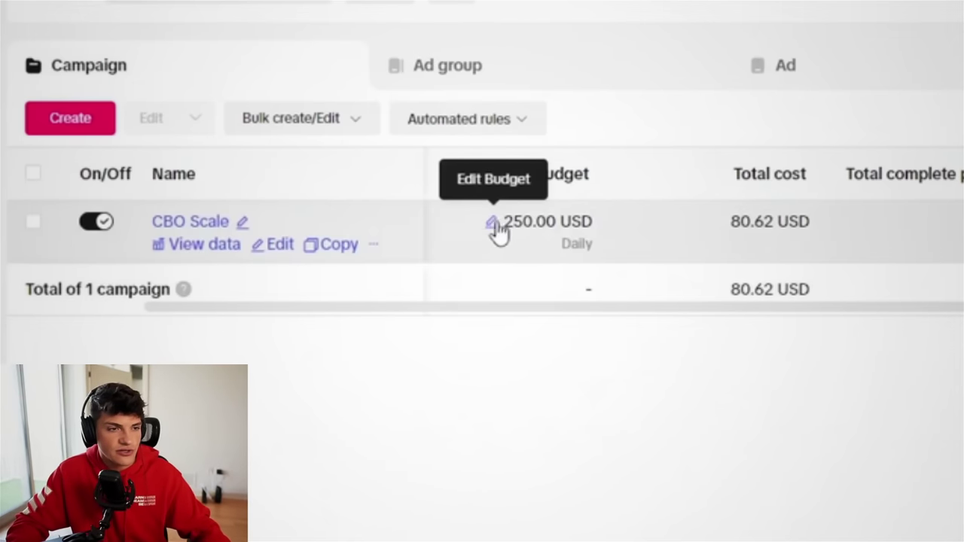
# - Set the CBO Scale campaign's daily budget to 500 USD
pyautogui.click(489, 225)
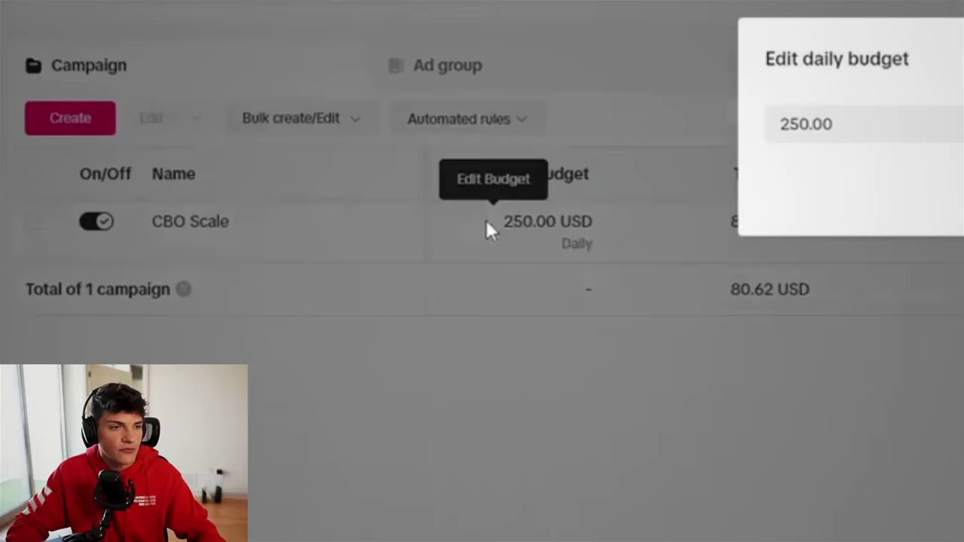
pyautogui.doubleClick(856, 133)
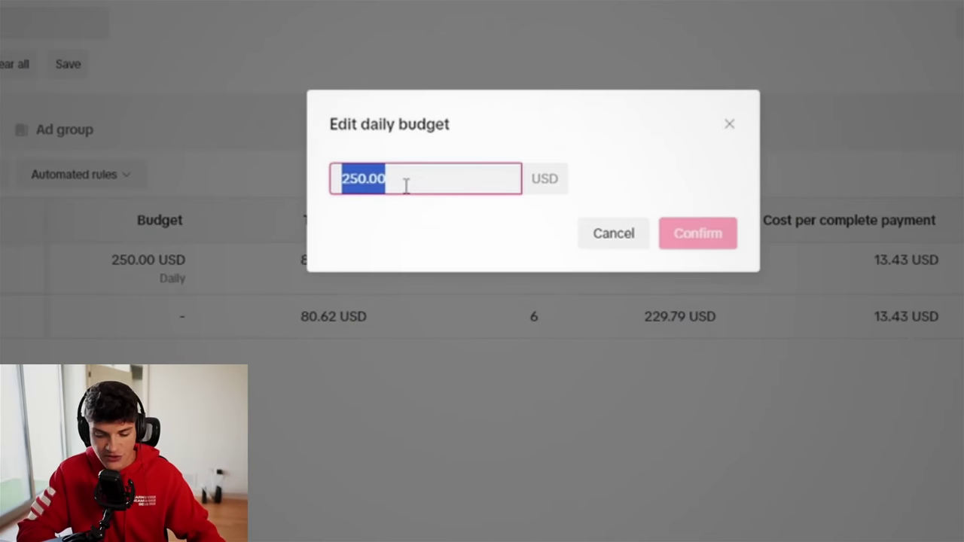
pyautogui.write('500')
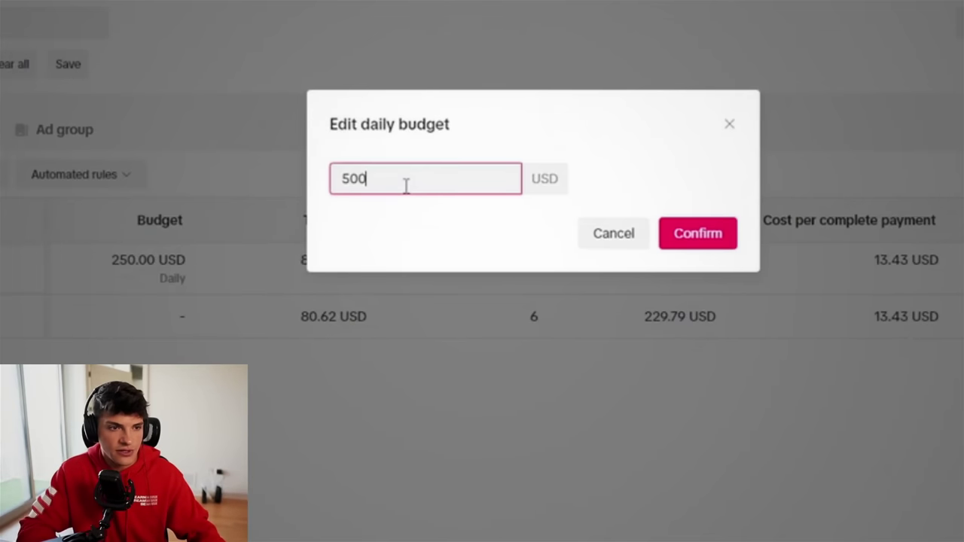
pyautogui.click(682, 240)
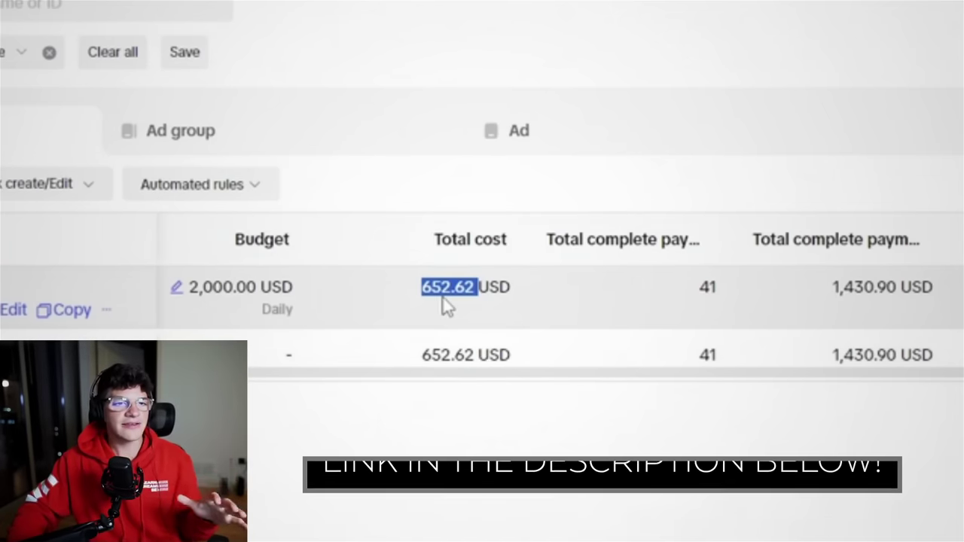
# - Check the CBO Scale campaign's total cost and total complete payments against its daily budget
pyautogui.click(445, 293)
pyautogui.doubleClick(448, 297)
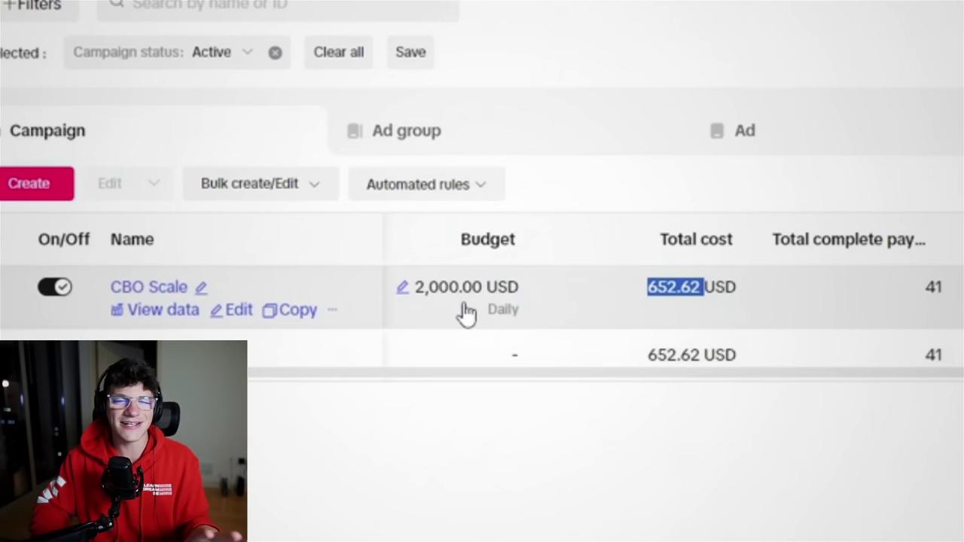
pyautogui.doubleClick(933, 287)
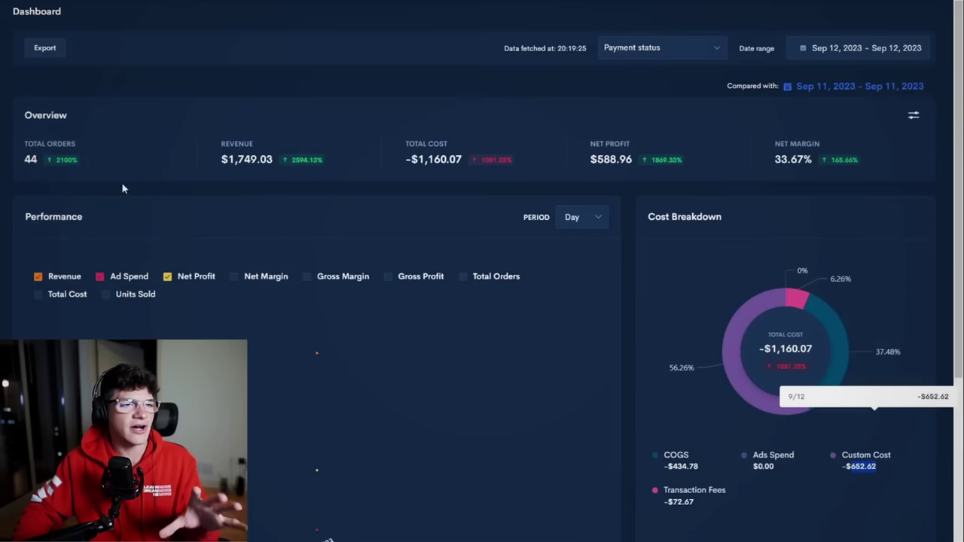
# - Switch to the store's profit dashboard and review total orders, revenue and total cost for Sep 12, 2023
pyautogui.doubleClick(29, 159)
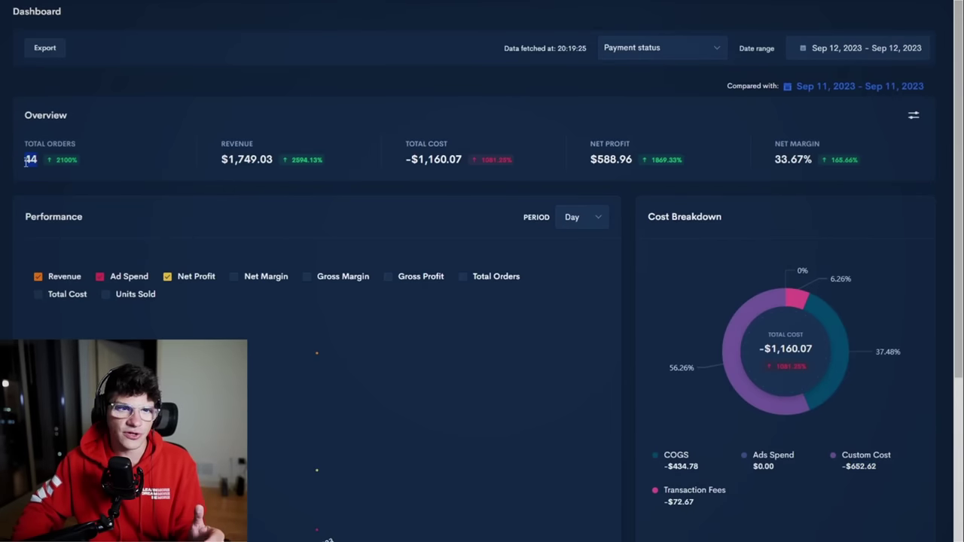
pyautogui.doubleClick(235, 161)
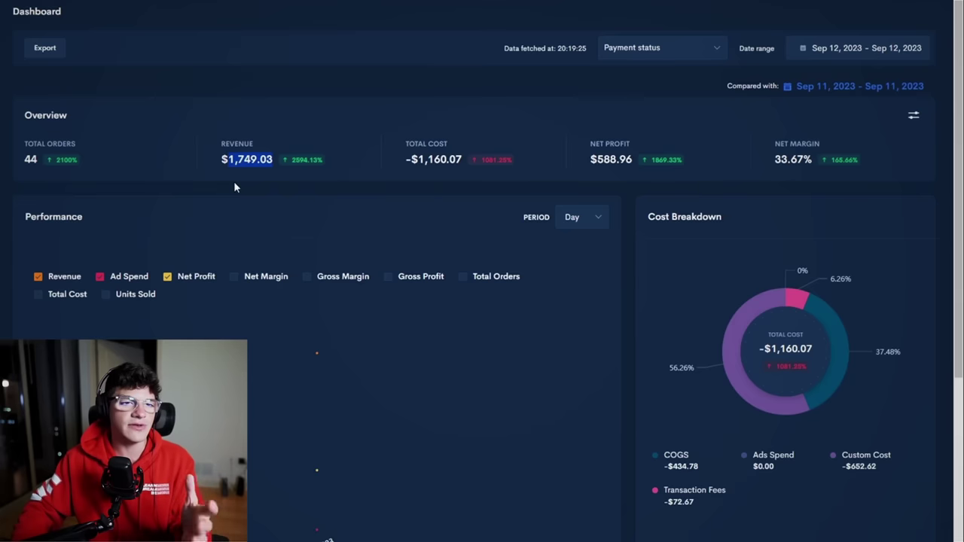
pyautogui.moveTo(462, 160); pyautogui.dragTo(418, 174)
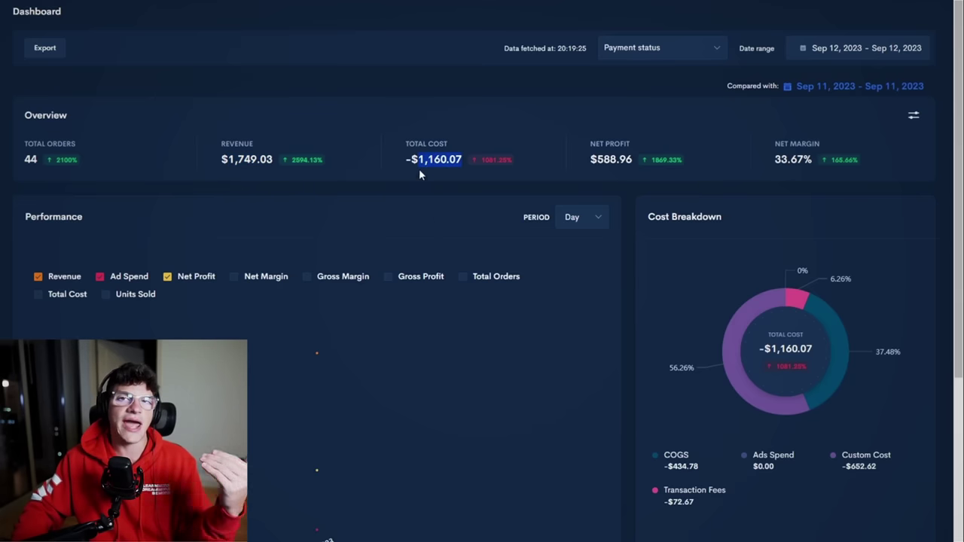
# - Review the net profit and net margin for Sep 12, 2023 in the store dashboard's overview
pyautogui.doubleClick(619, 158)
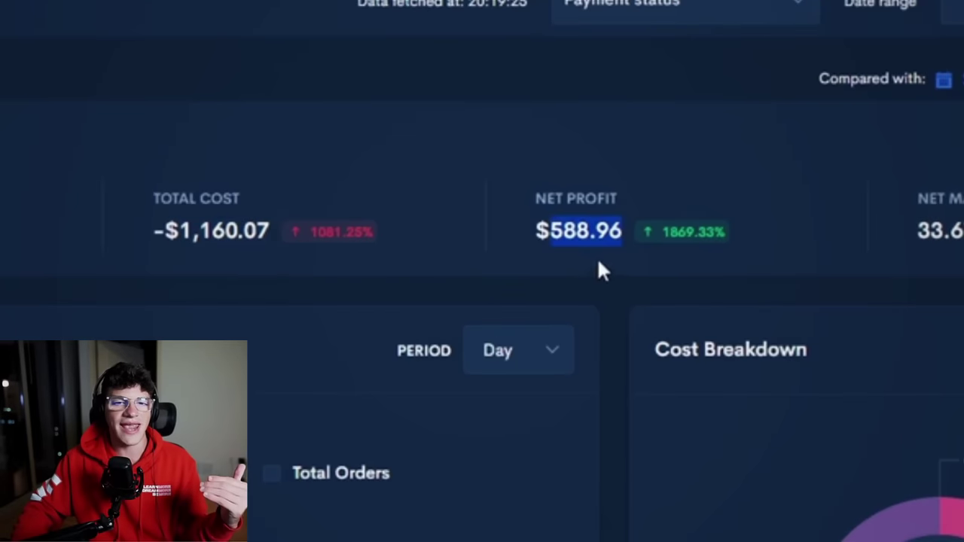
pyautogui.doubleClick(950, 233)
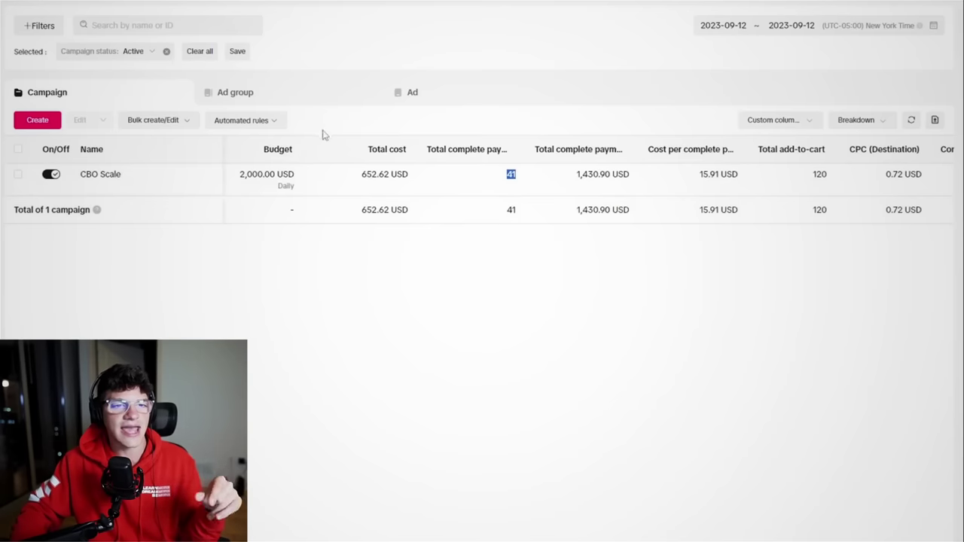
# - Switch to TikTok Ads Manager and check CBO Scale's complete payment value, cost per complete payment, total add-to-cart and destination CPC
pyautogui.doubleClick(593, 174)
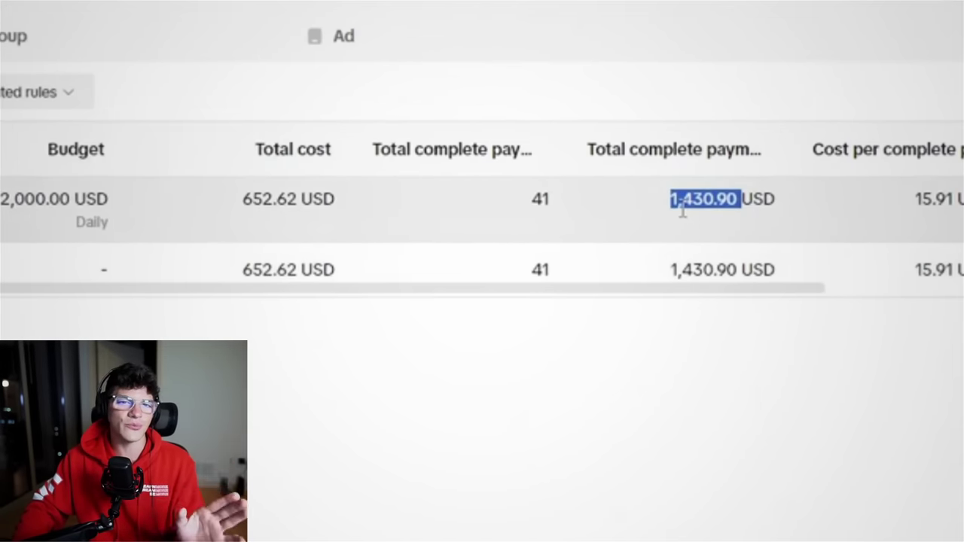
pyautogui.doubleClick(923, 200)
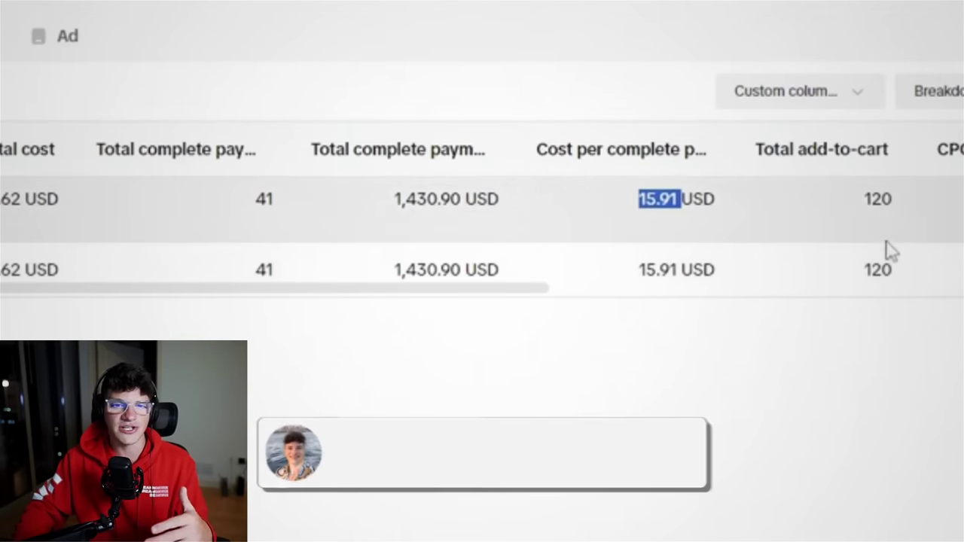
pyautogui.doubleClick(877, 201)
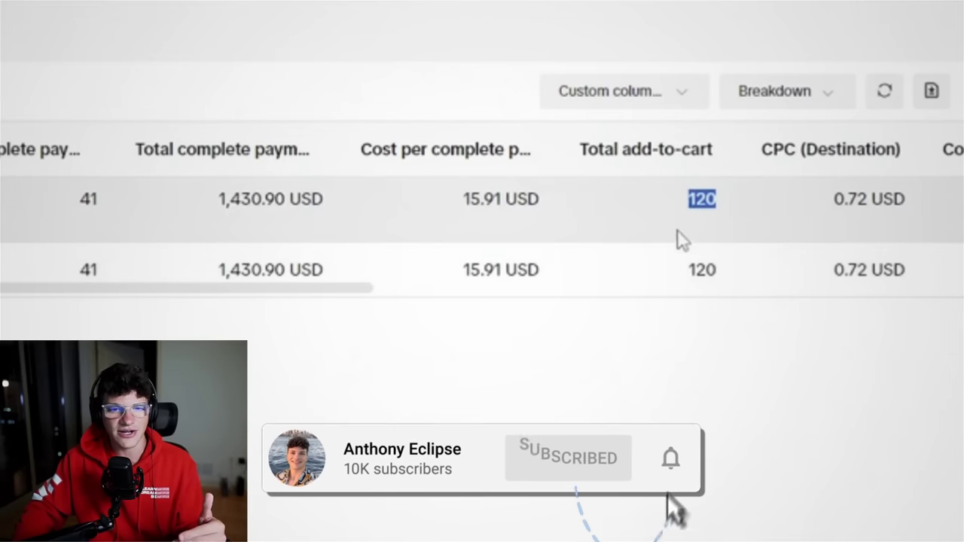
pyautogui.doubleClick(844, 231)
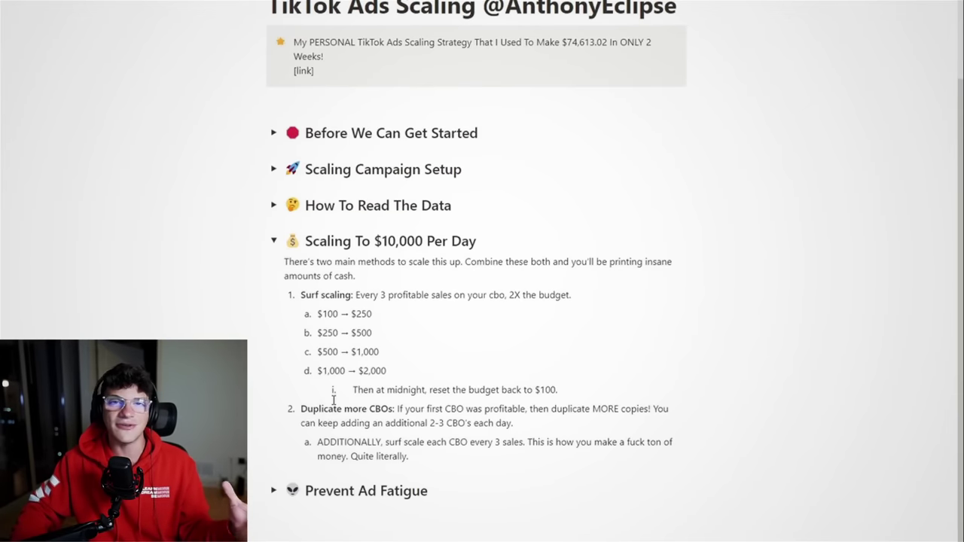
# - Switch to the scaling strategy notes and review the Duplicate more CBOs method and the midnight budget reset instruction
pyautogui.moveTo(393, 415); pyautogui.dragTo(280, 409)
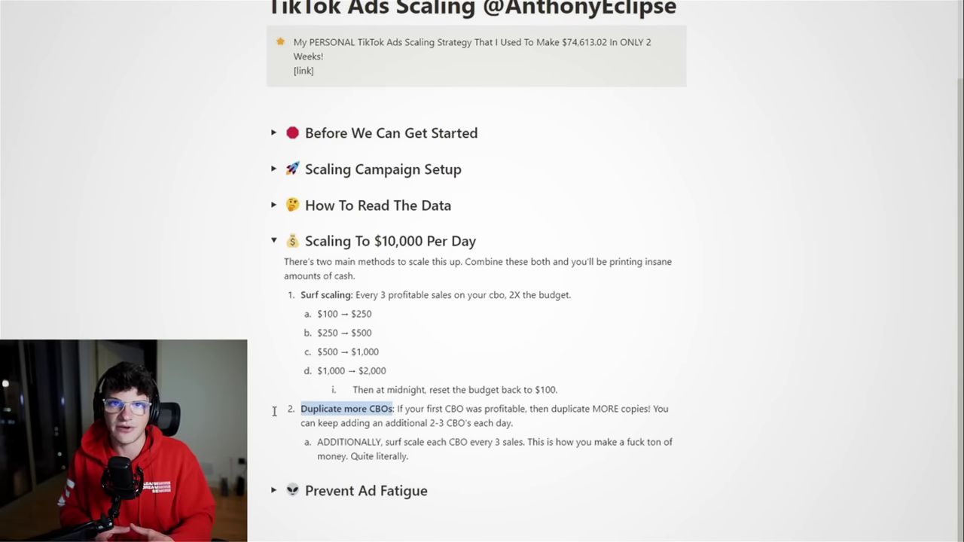
pyautogui.click(414, 454)
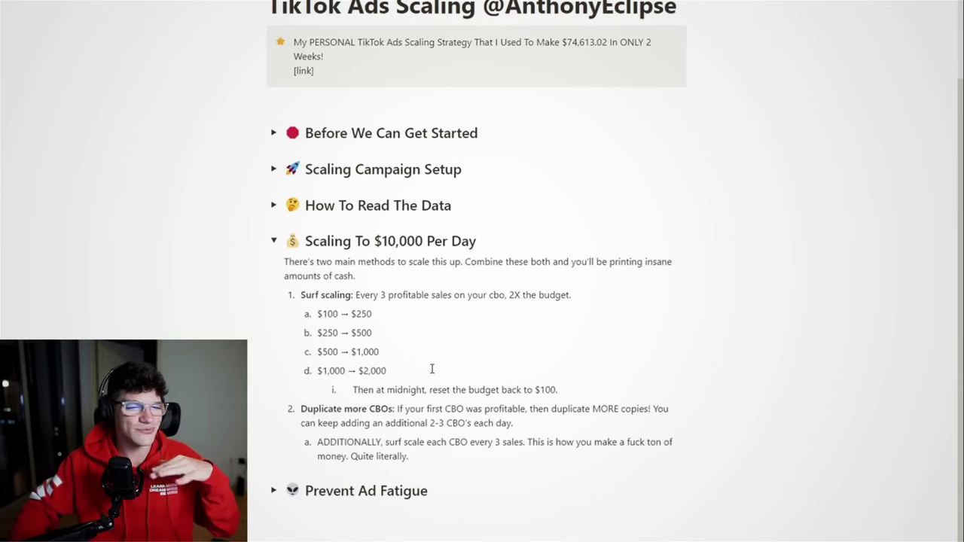
pyautogui.tripleClick(449, 390)
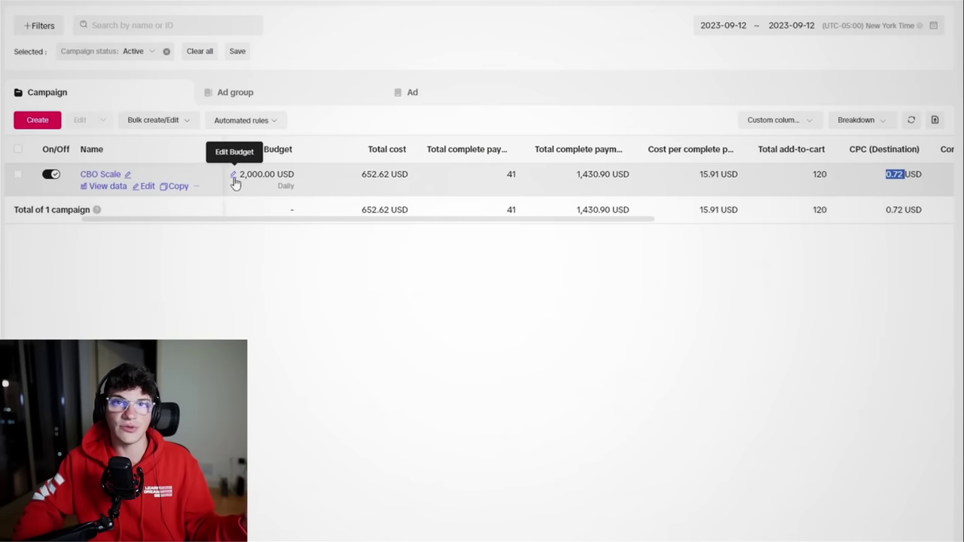
# - Return to TikTok Ads Manager and enter 100 USD as CBO Scale's daily budget, then dismiss the edit without confirming
pyautogui.click(235, 180)
pyautogui.doubleClick(389, 123)
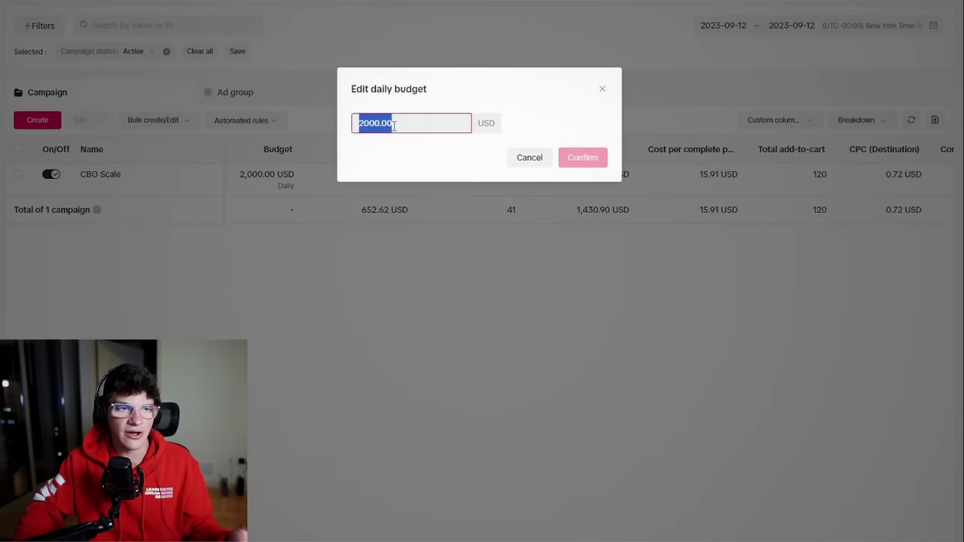
pyautogui.write('100')
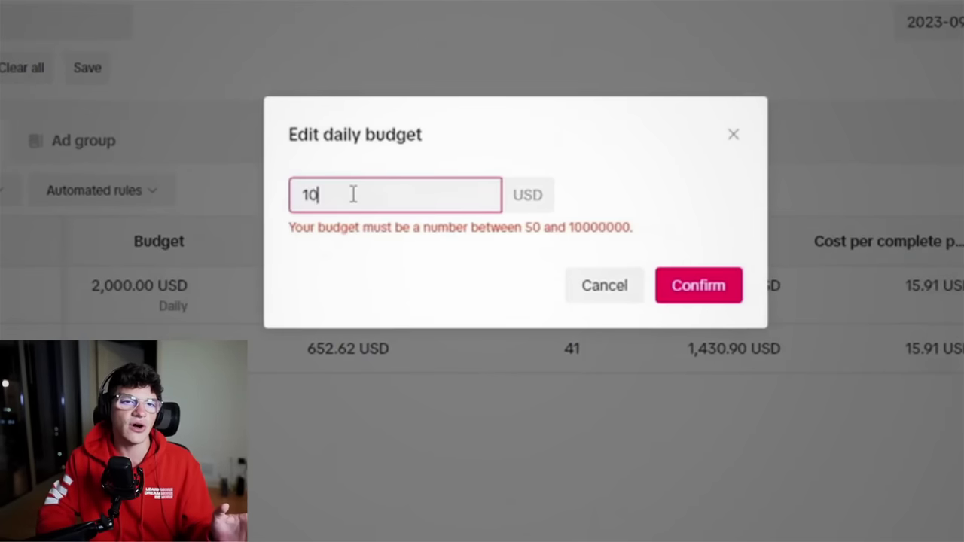
pyautogui.click(736, 140)
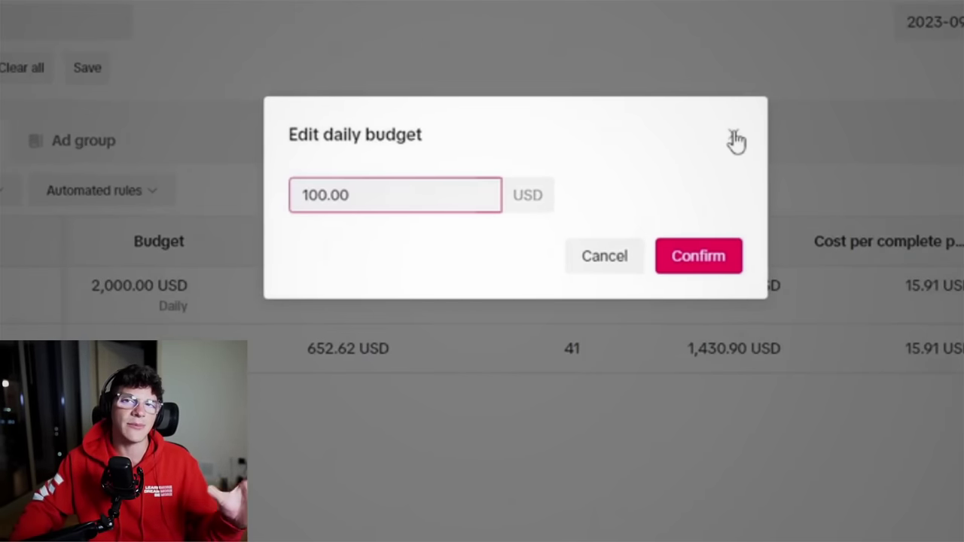